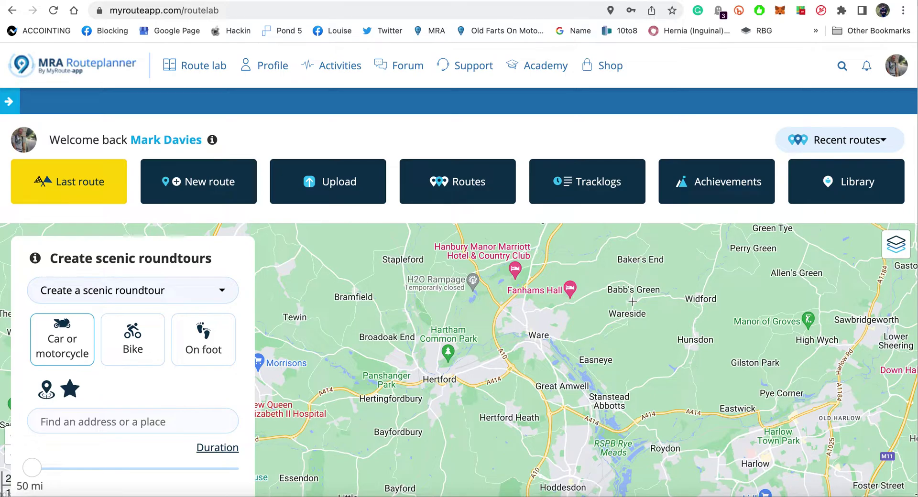
Open the saved route "Test Route for YouTube" from the list of personal routes.
click(463, 188)
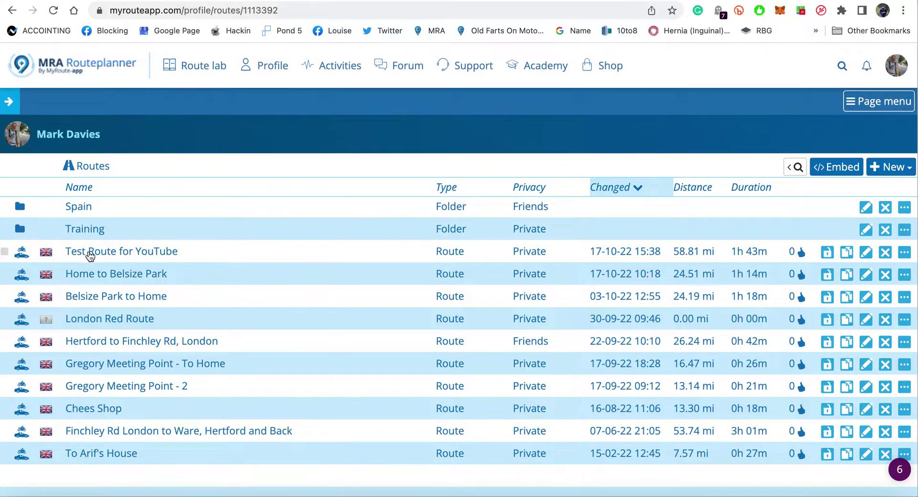
click(134, 256)
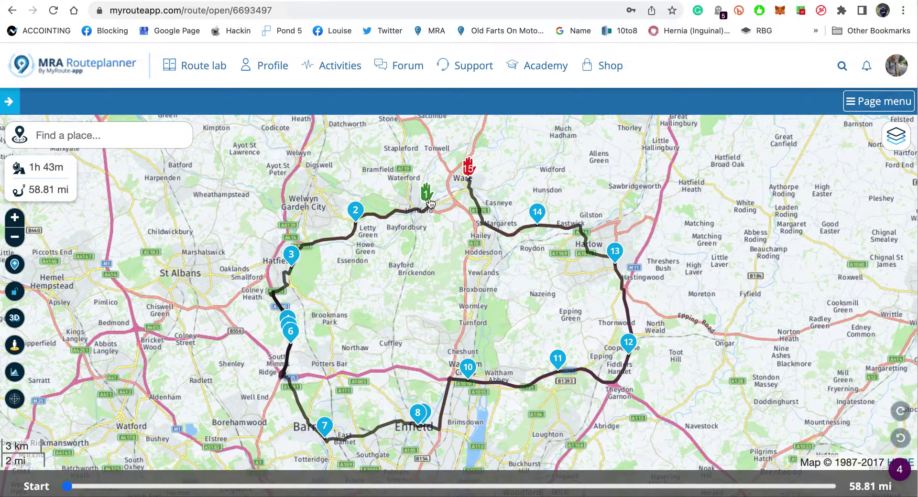
mouse_move(427, 198)
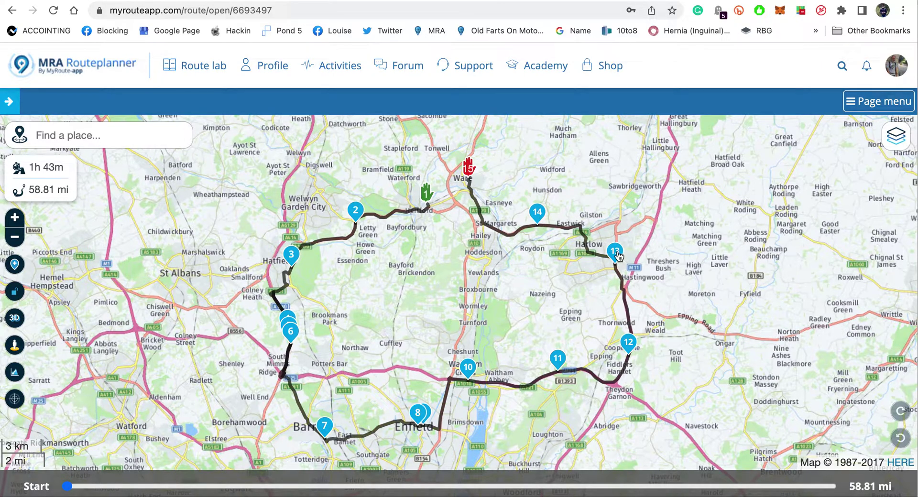
mouse_move(618, 256)
Compare the Google Maps default and HERE default base maps, and set the map layer to Google Maps default.
click(896, 136)
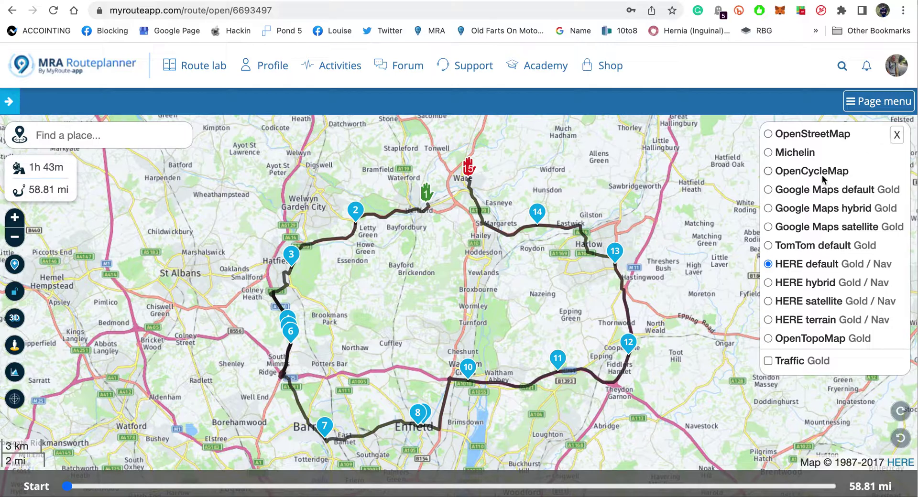
click(768, 191)
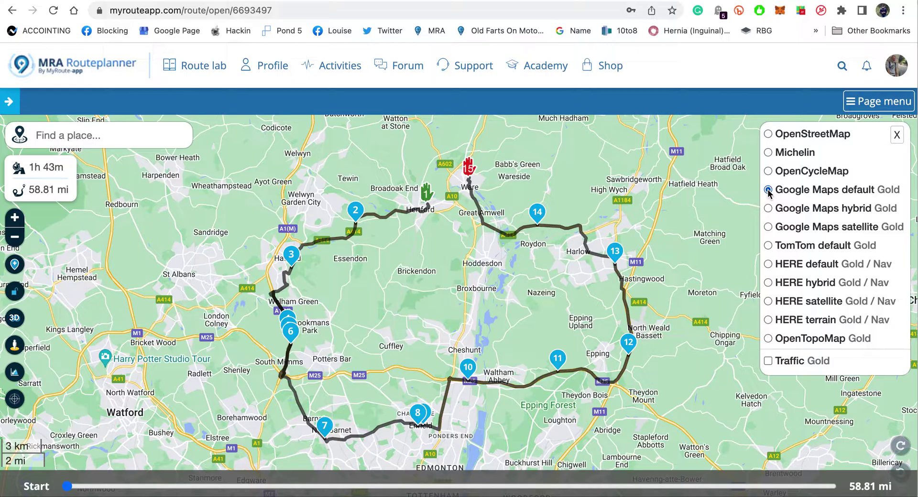
click(769, 264)
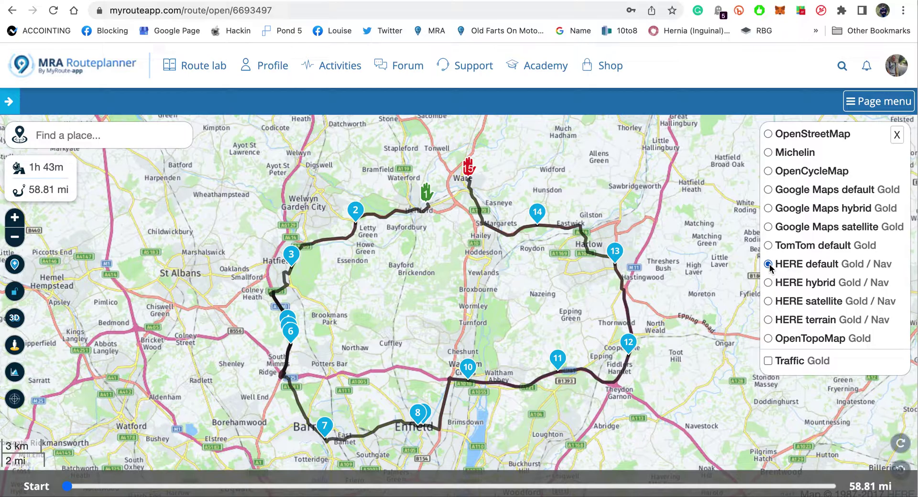
click(768, 190)
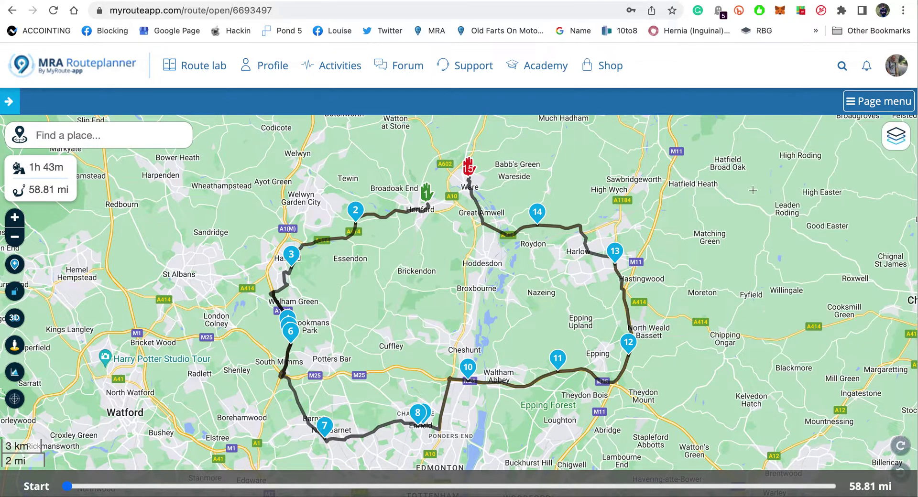
Move the route's start point from Hertford to beside Scott's Grotto in Ware.
drag(430, 232, 486, 286)
scroll(490, 292, up, 2)
scroll(490, 292, up, 3)
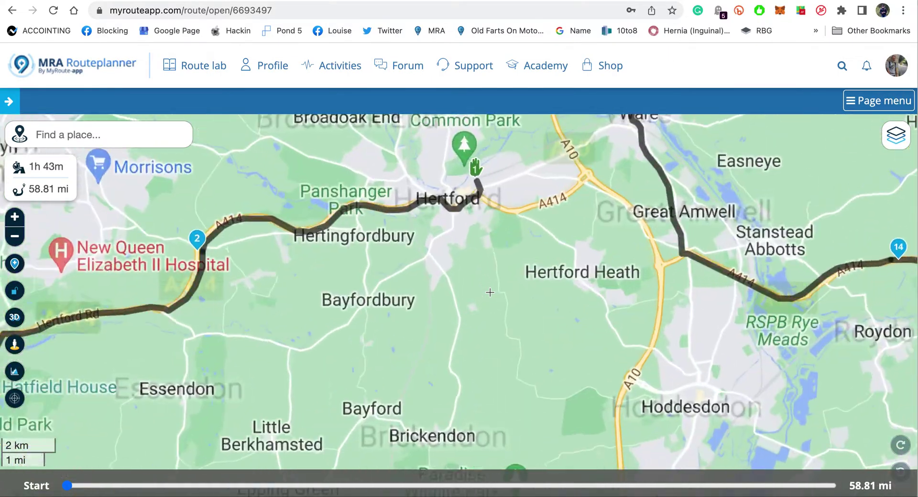
drag(492, 205, 569, 440)
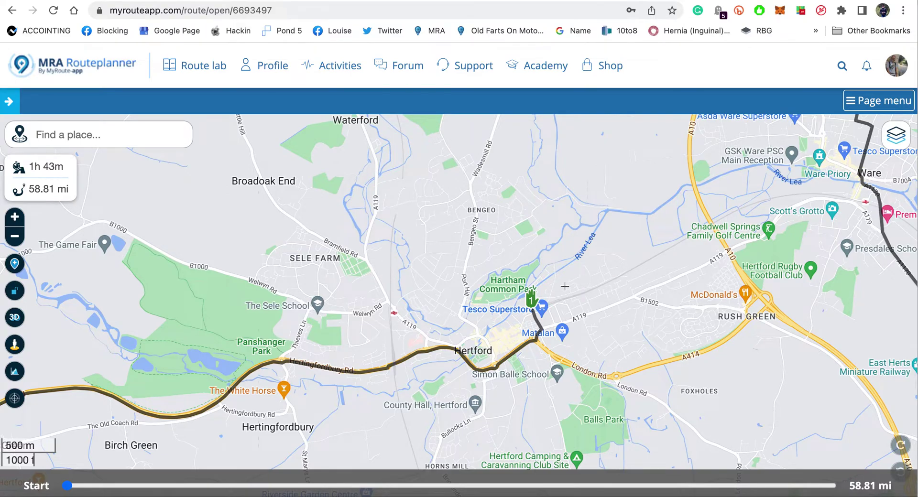
mouse_move(533, 300)
mouse_down()
mouse_move(775, 225)
mouse_move(860, 210)
mouse_move(829, 213)
mouse_up()
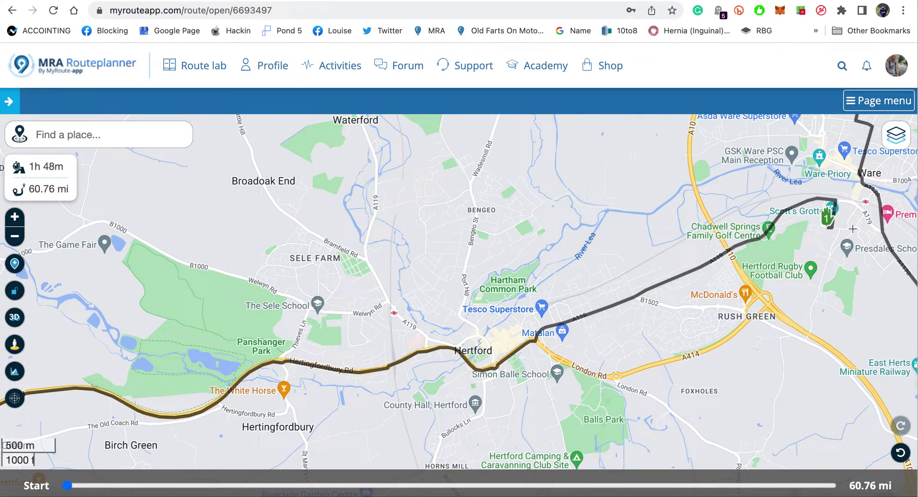
Examine the route between Hatfield and the M25, checking the closely spaced waypoints 4 to 6 on the A1(M) and waypoint 3's address.
scroll(631, 314, down, 5)
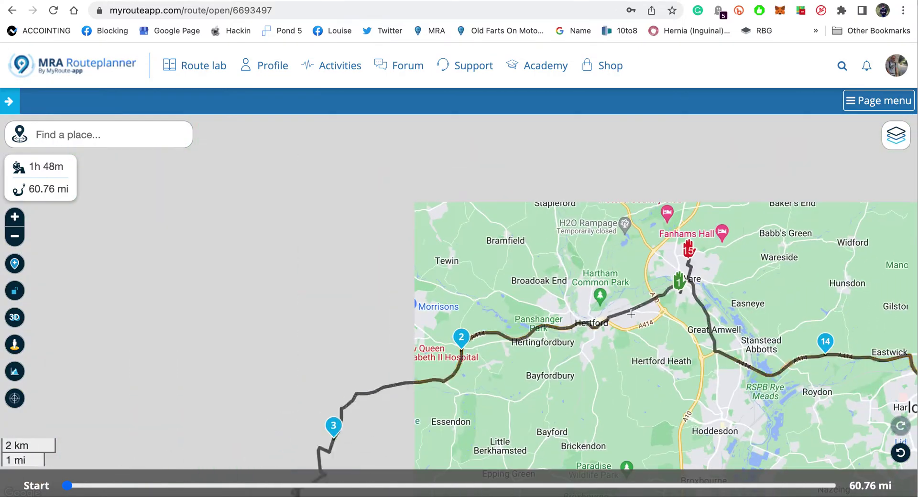
drag(650, 362, 514, 252)
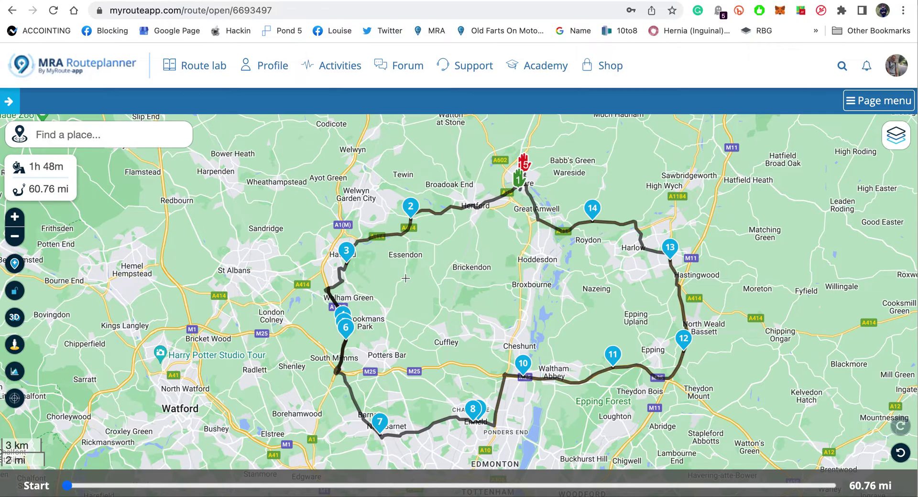
scroll(398, 279, up, 4)
drag(344, 324, 492, 134)
drag(398, 288, 524, 294)
scroll(525, 294, down, 2)
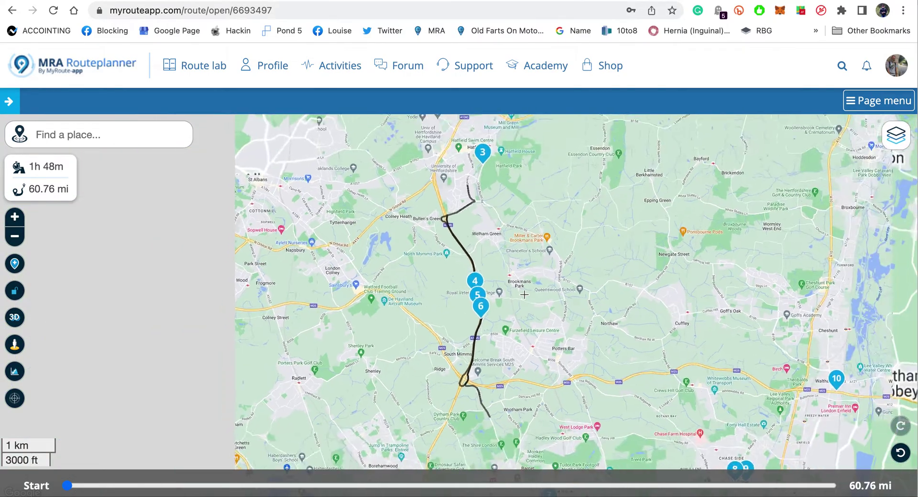
scroll(511, 287, up, 1)
scroll(501, 279, up, 1)
drag(491, 336, 486, 302)
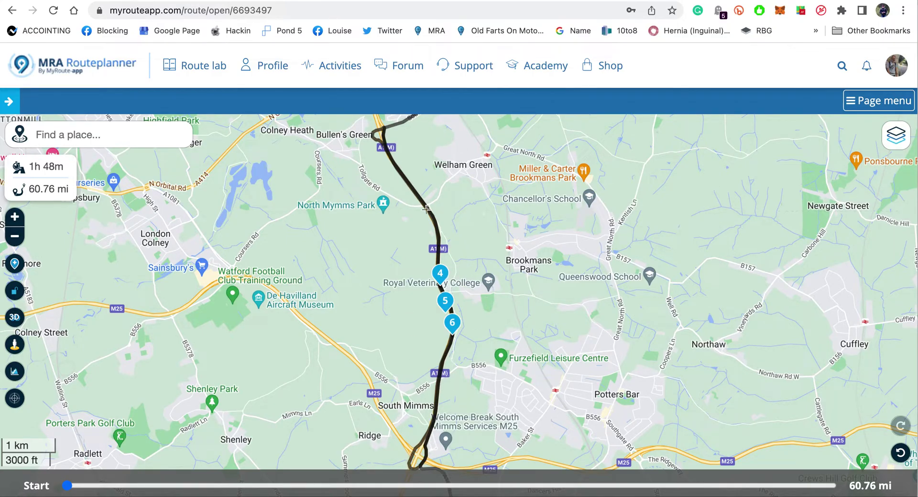
scroll(513, 296, down, 2)
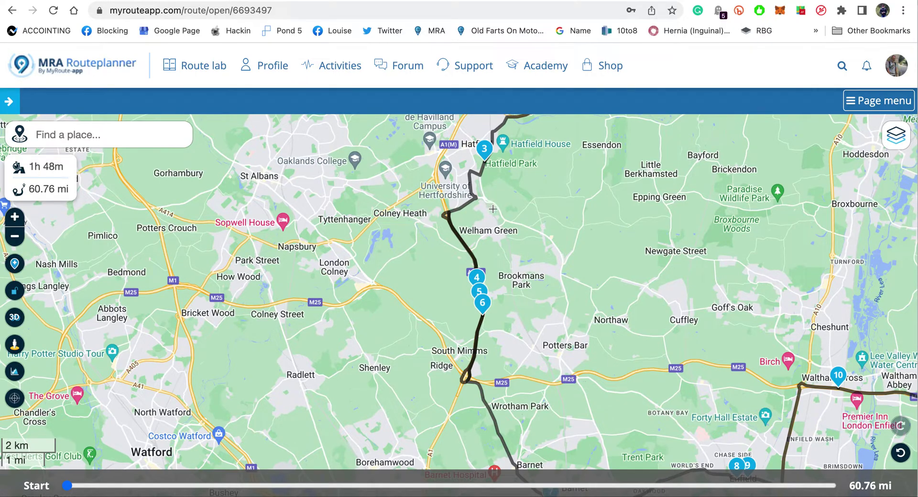
mouse_move(490, 152)
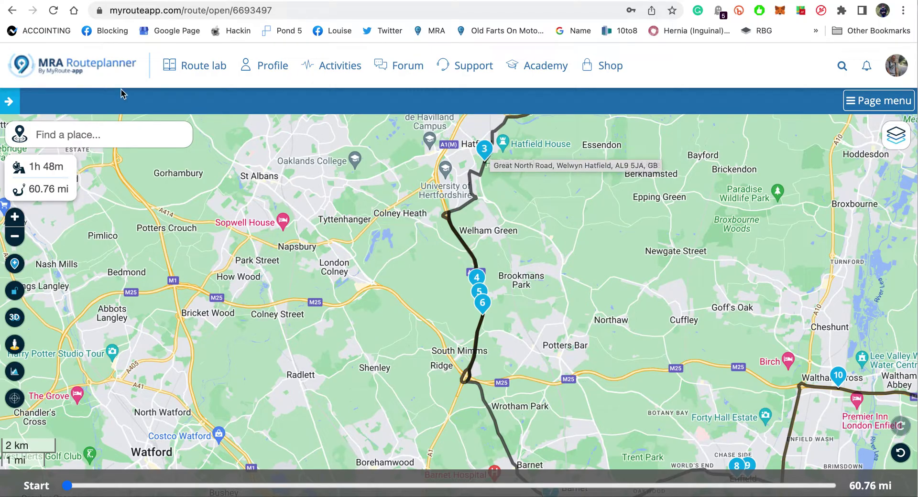
Delete waypoint 4 and the following "A1(M), Potters Bar" waypoint from the route's waypoint list.
click(9, 103)
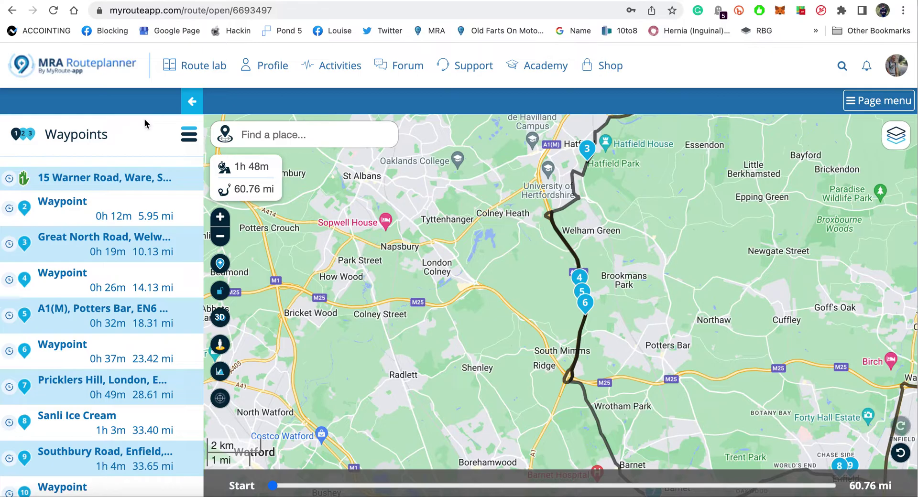
click(190, 103)
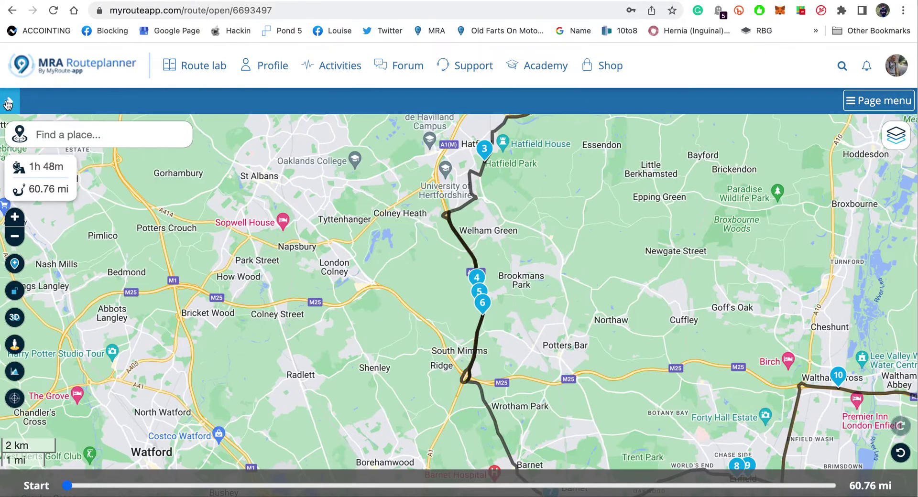
click(10, 103)
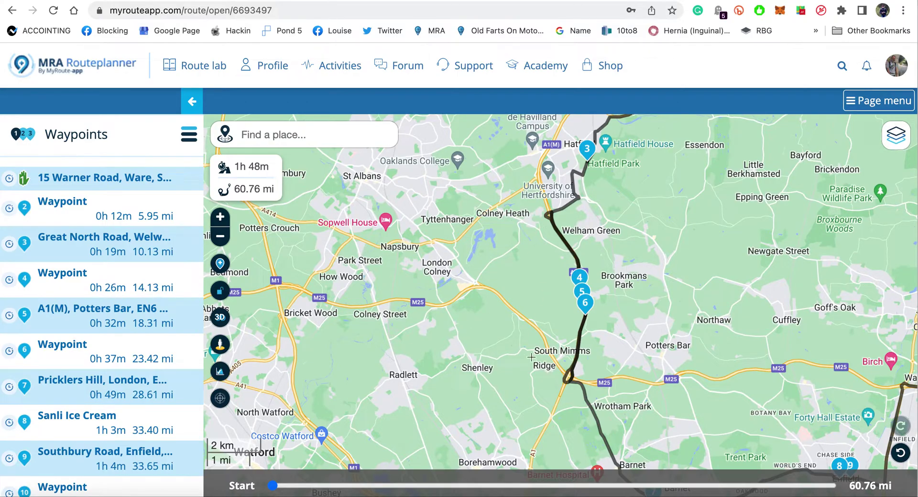
click(194, 271)
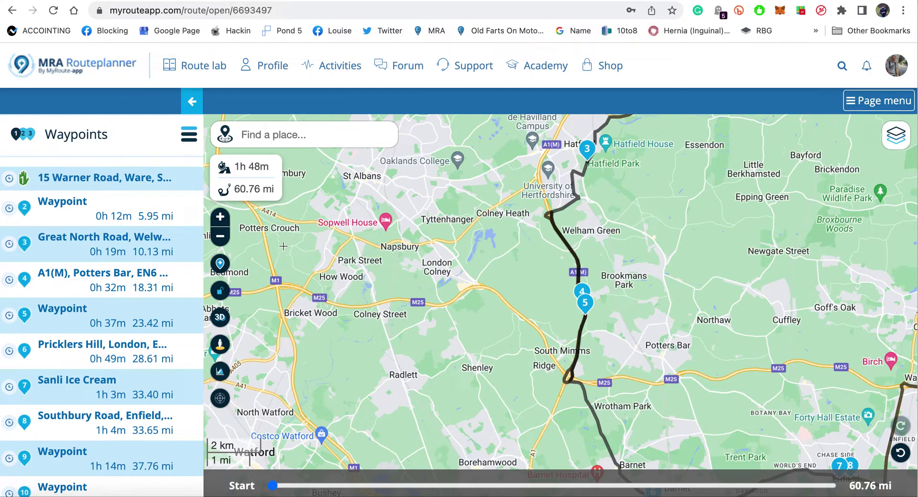
mouse_move(197, 286)
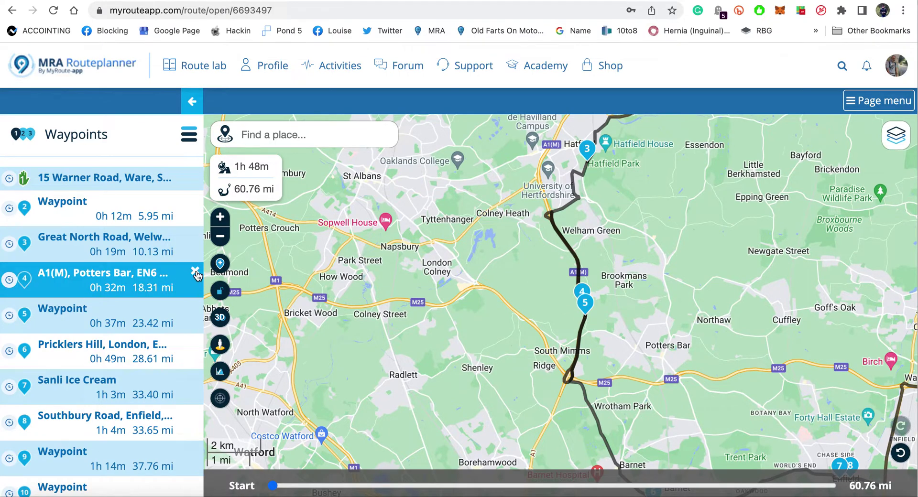
click(195, 272)
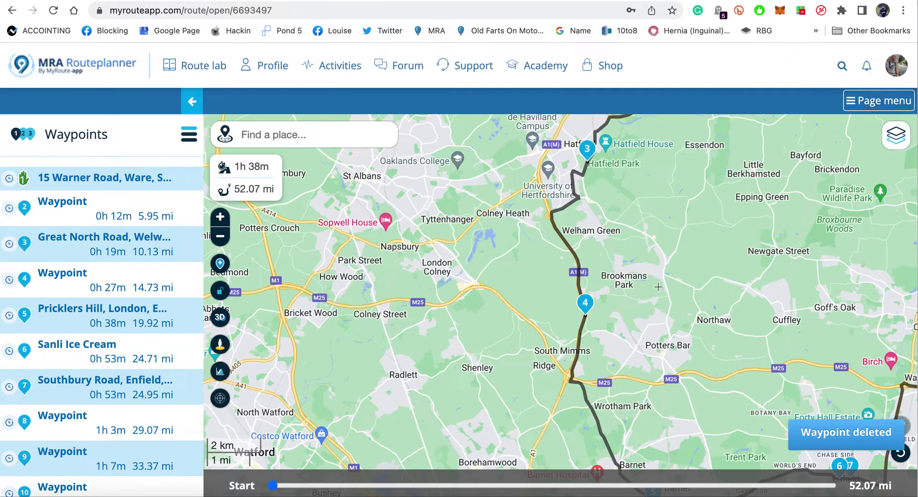
Move waypoint 8 off the M25 to the reservoir between Ponders End and Chingford, and insert a waypoint in Epping Forest before waypoint 9.
drag(652, 274, 555, 235)
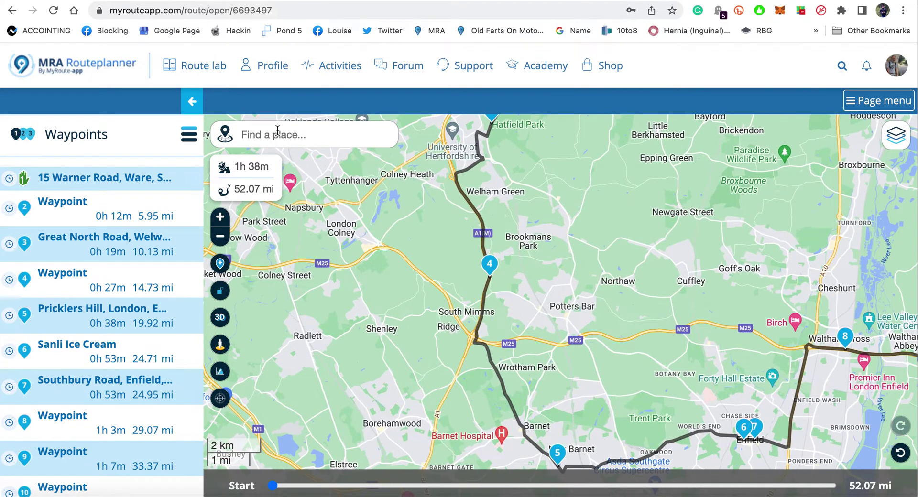
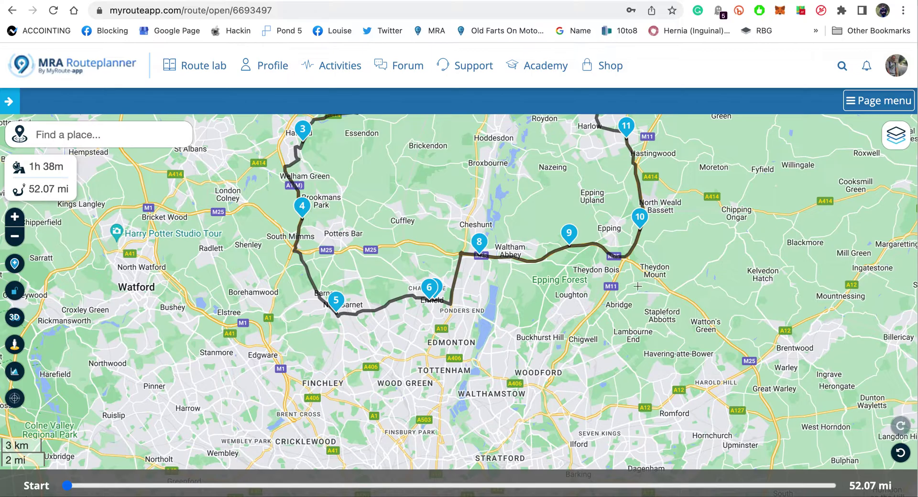
drag(698, 262, 688, 317)
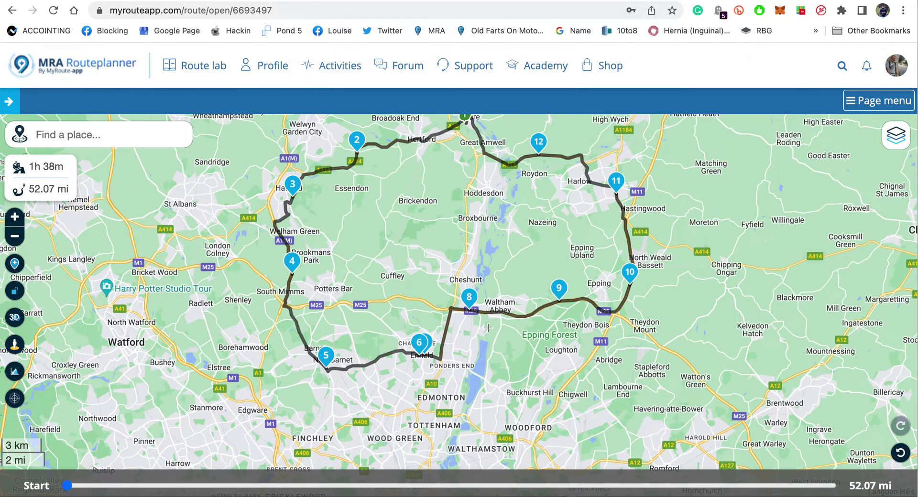
drag(469, 299, 478, 364)
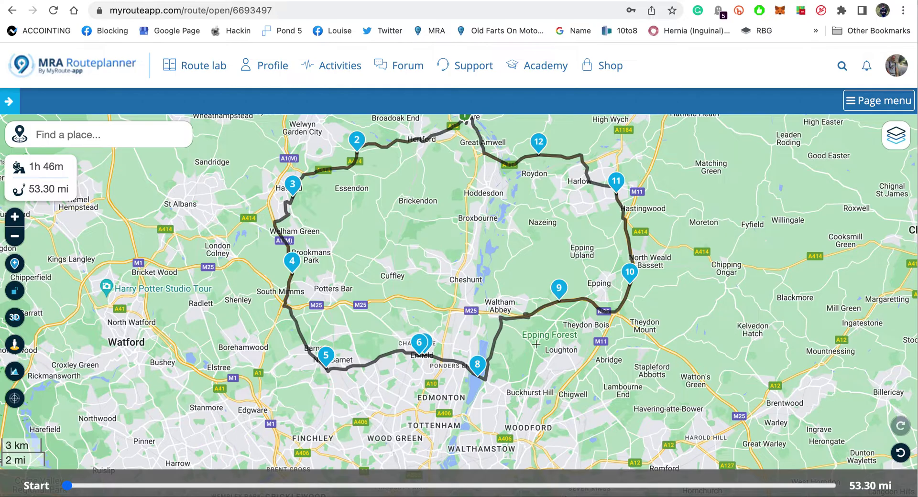
scroll(536, 344, up, 1)
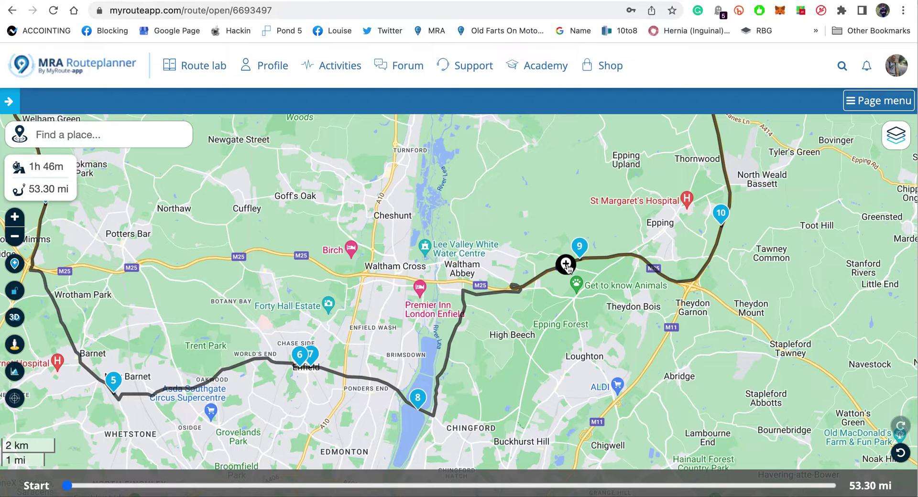
mouse_move(567, 266)
mouse_down()
mouse_move(555, 309)
mouse_move(561, 317)
mouse_up()
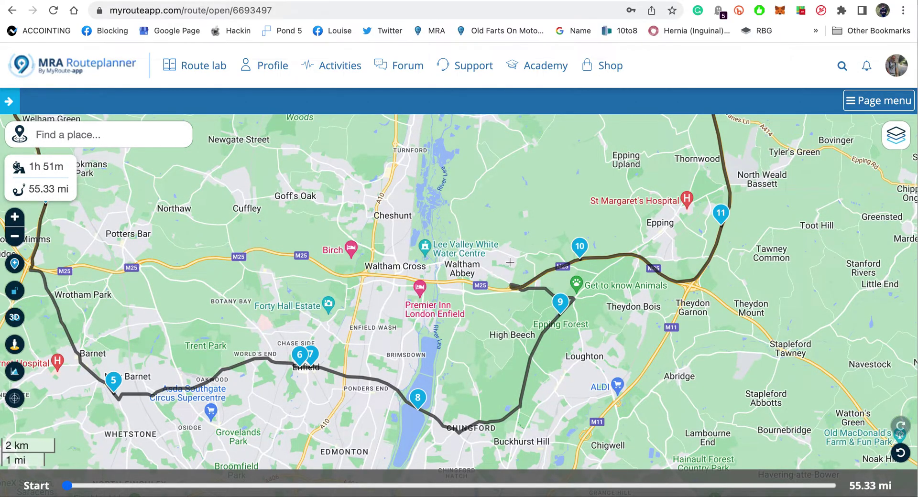
Try moving waypoint 11 from the M11 to Epping Upland and undo the move.
mouse_move(766, 204)
mouse_down()
mouse_move(749, 339)
mouse_move(690, 333)
mouse_move(614, 305)
mouse_move(611, 319)
mouse_move(610, 304)
mouse_up()
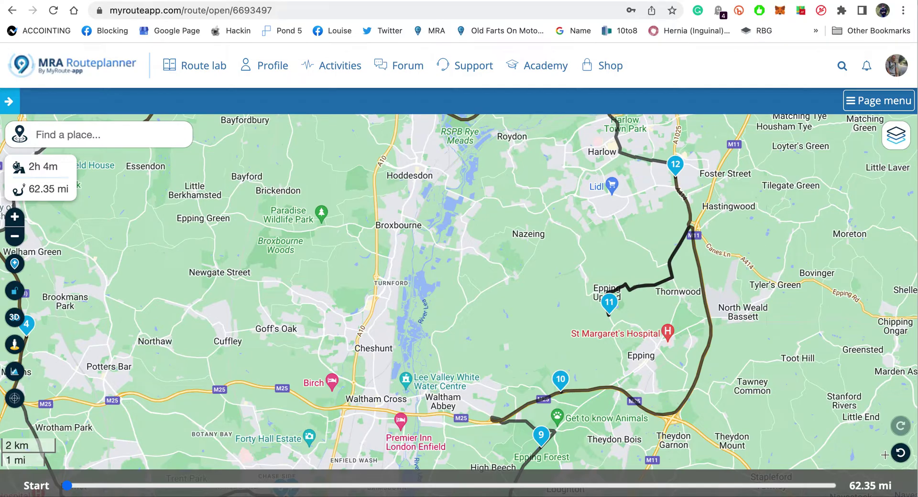
click(899, 454)
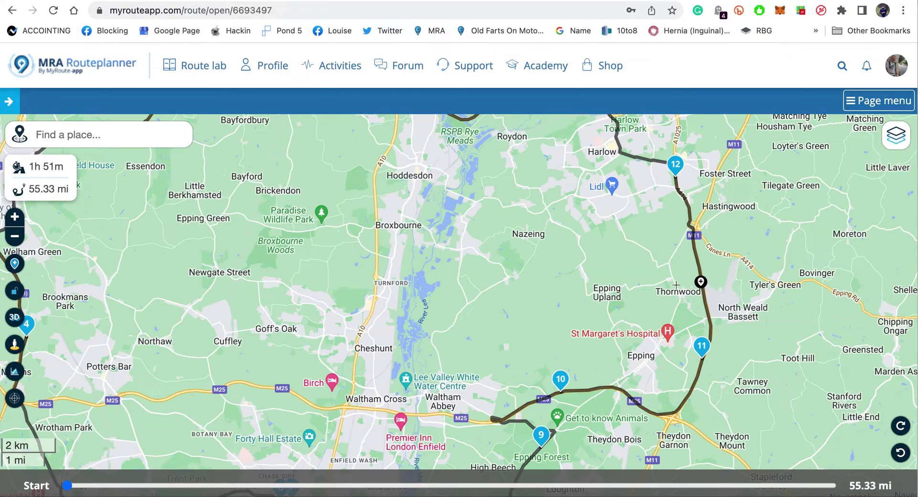
Reroute along smaller roads by moving waypoint 12 southwest of Harlow, waypoint 11 to Epping Upland and waypoint 10 southwest of Nazeing.
drag(753, 239, 772, 263)
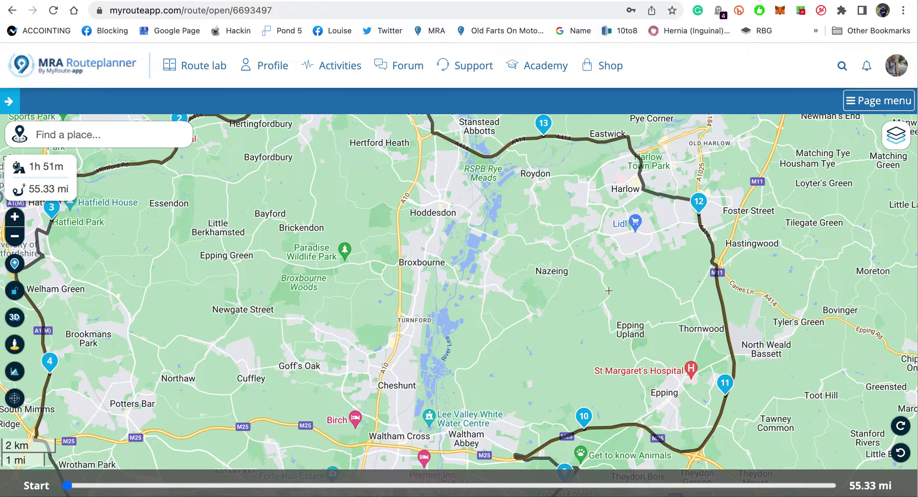
drag(697, 201, 561, 221)
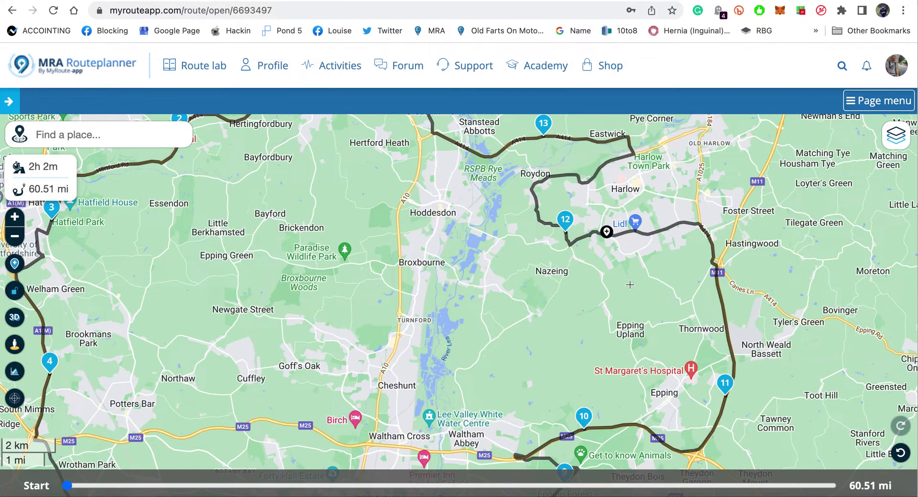
drag(724, 385, 629, 335)
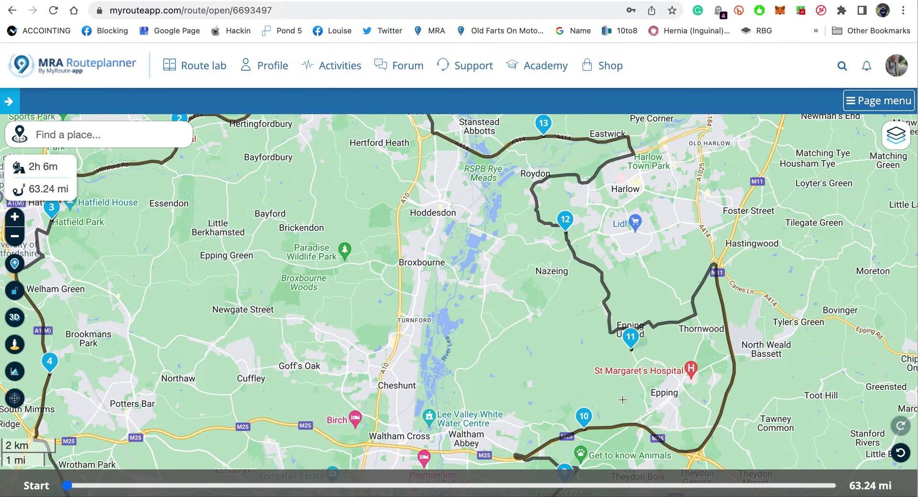
drag(584, 415, 484, 337)
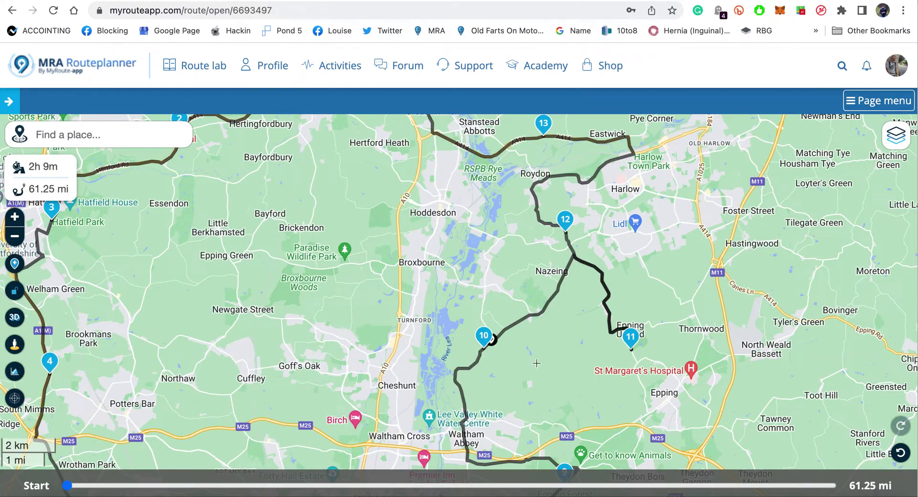
drag(644, 394, 687, 354)
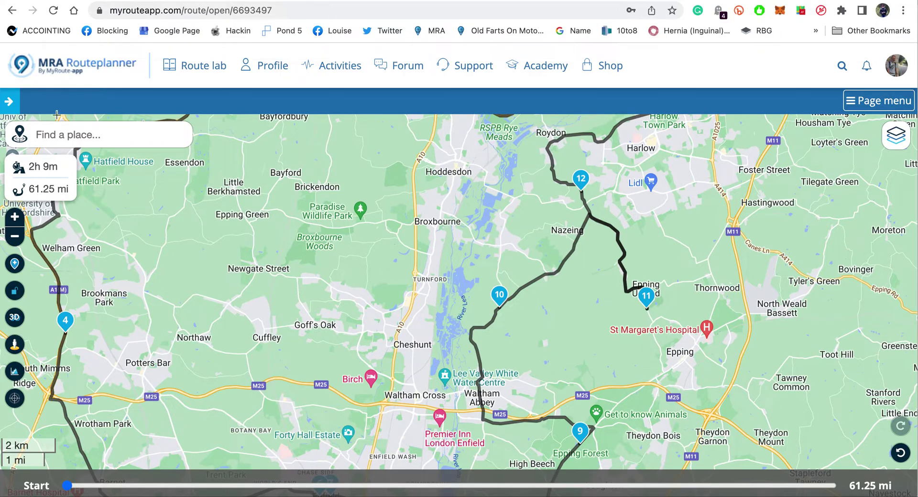
Delete waypoint 11 at Epping Upland from the waypoint list and bring the whole route into view.
click(10, 102)
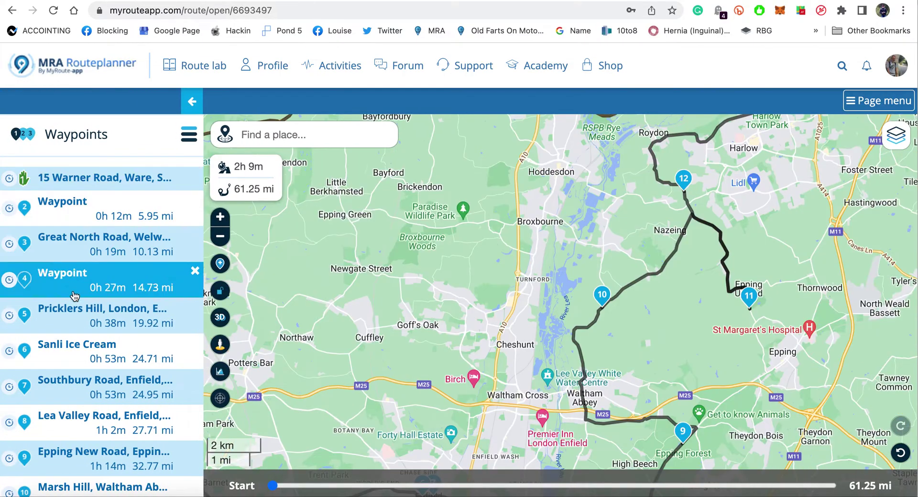
scroll(119, 378, down, 3)
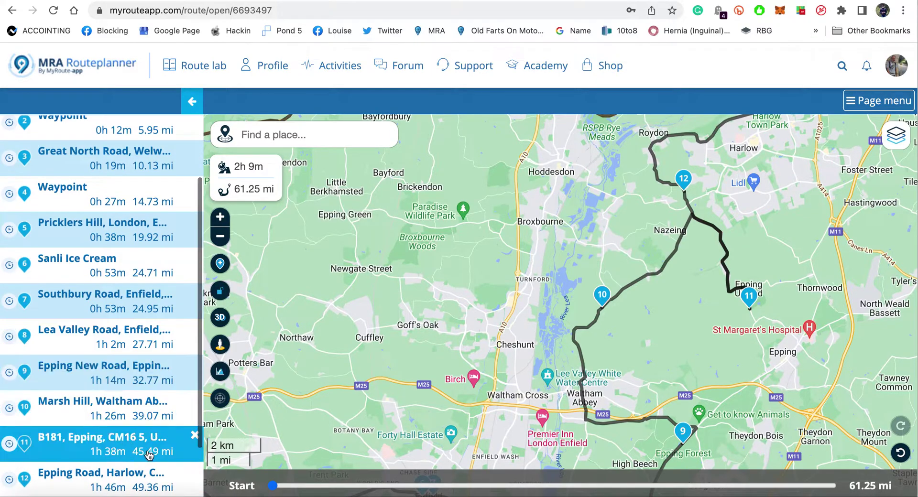
click(195, 437)
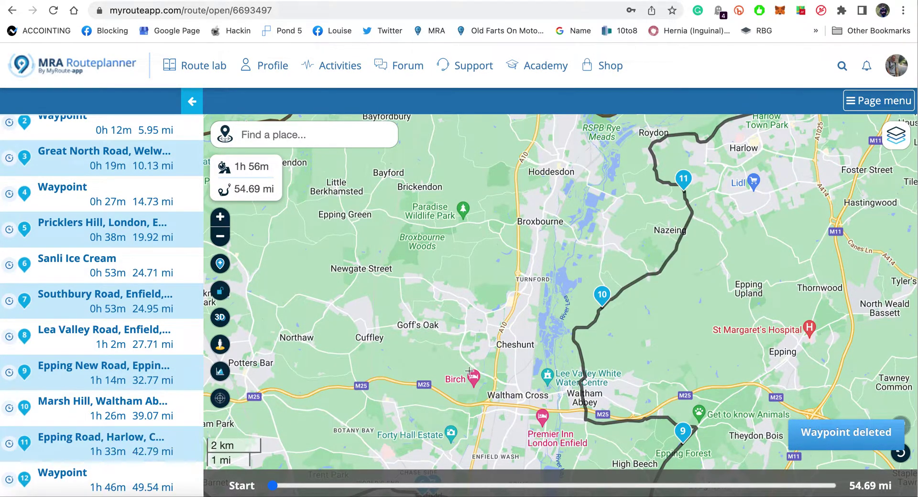
click(192, 102)
scroll(716, 229, down, 3)
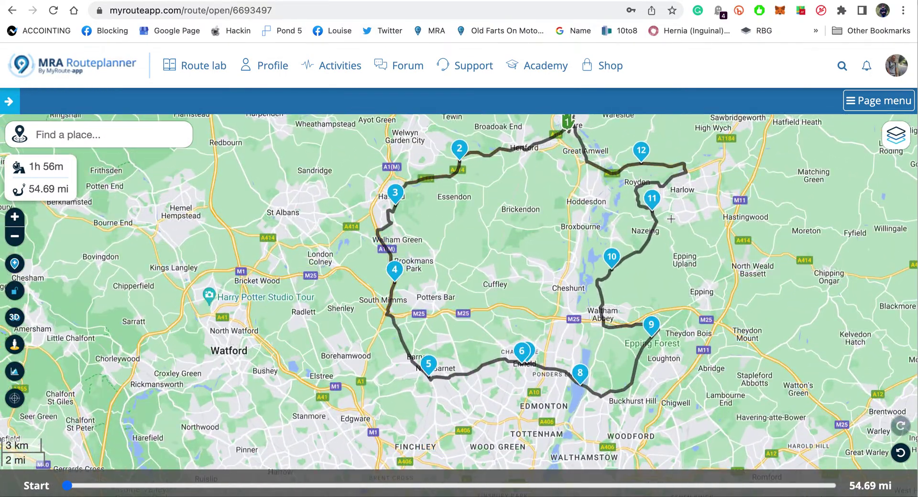
drag(540, 227, 539, 268)
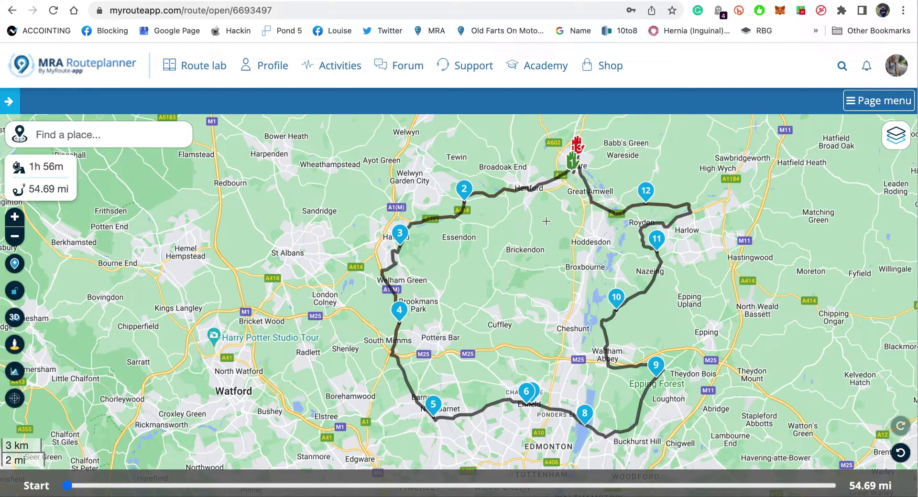
Undo the last two route edits and redo both of them.
click(900, 454)
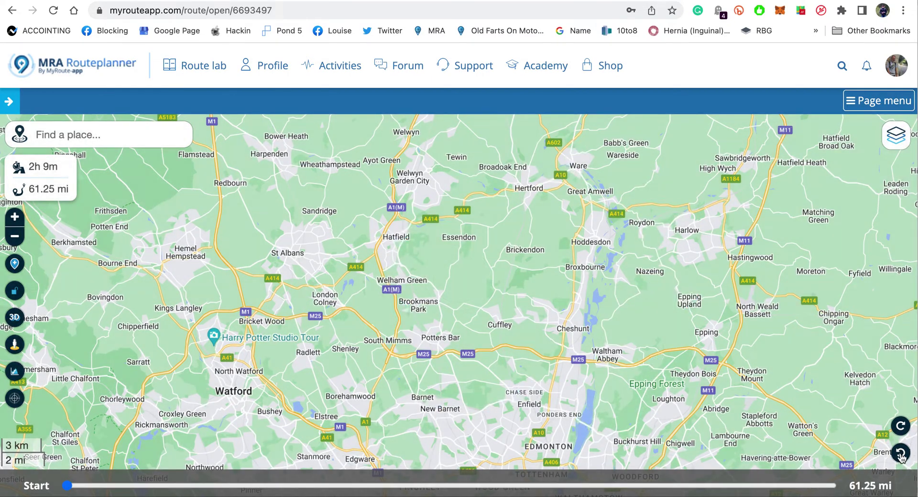
click(901, 454)
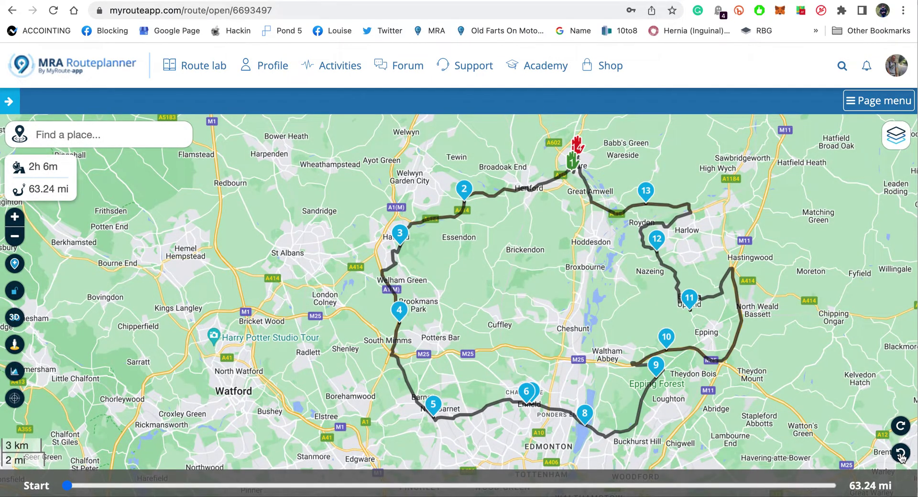
click(901, 426)
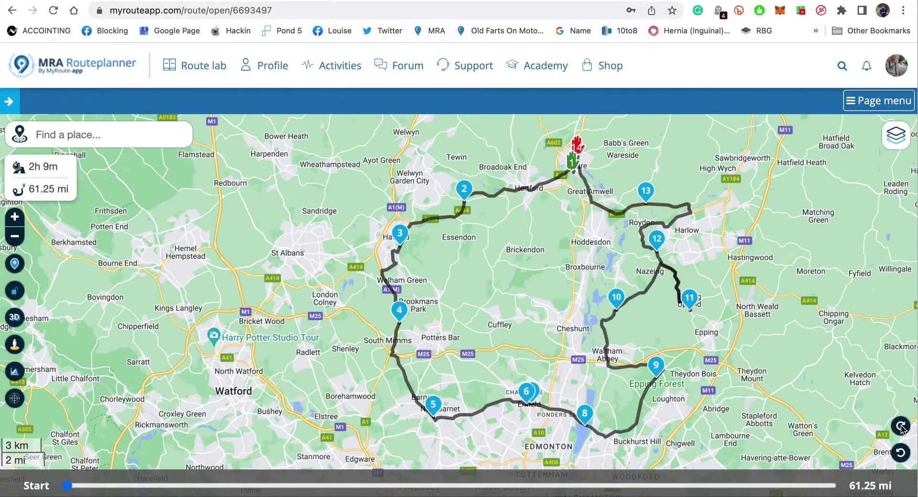
click(901, 426)
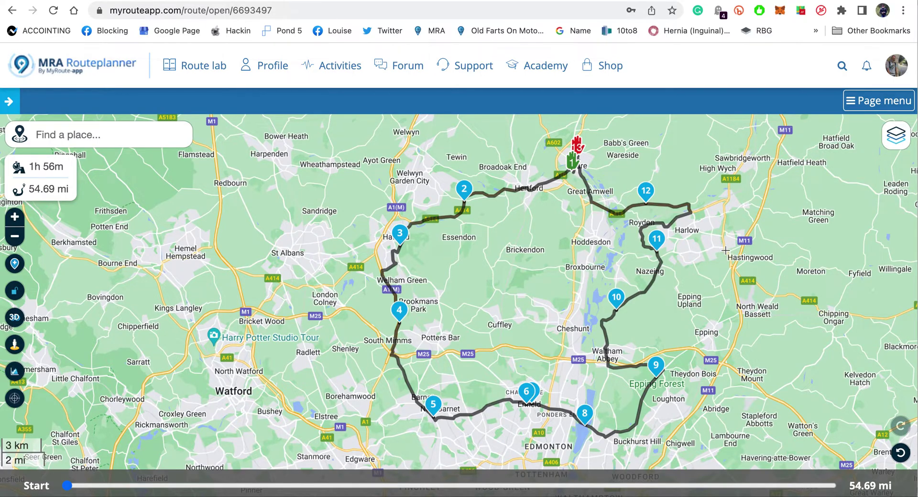
Switch the base map from Google Maps to HERE default.
click(896, 135)
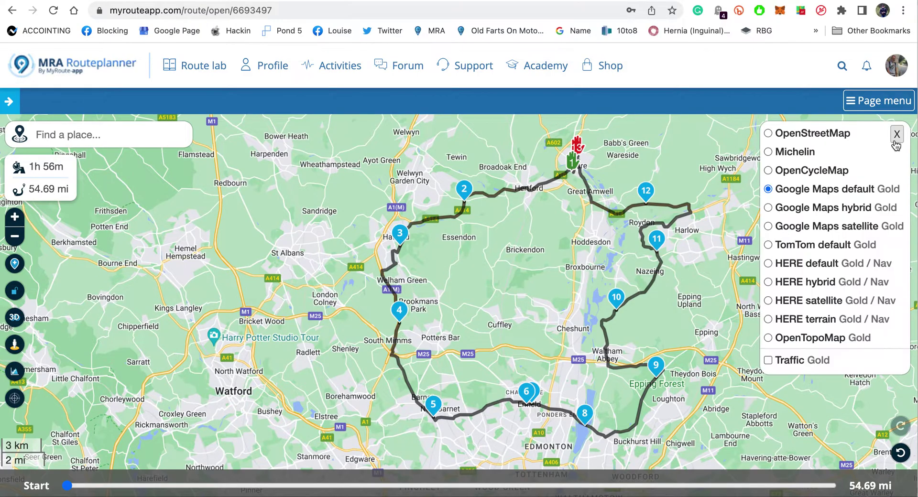
click(769, 264)
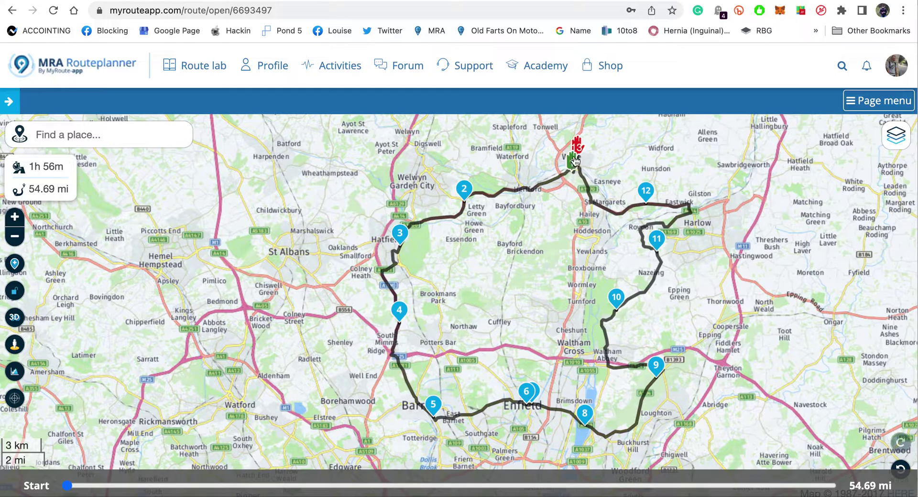
Reposition the start waypoint exactly on the road, slightly closer to the nearby junction to its east.
mouse_move(575, 164)
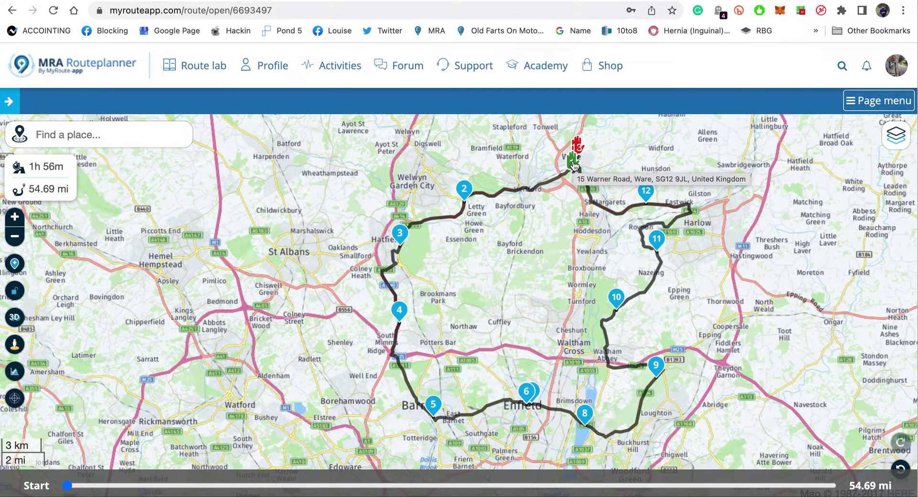
click(575, 164)
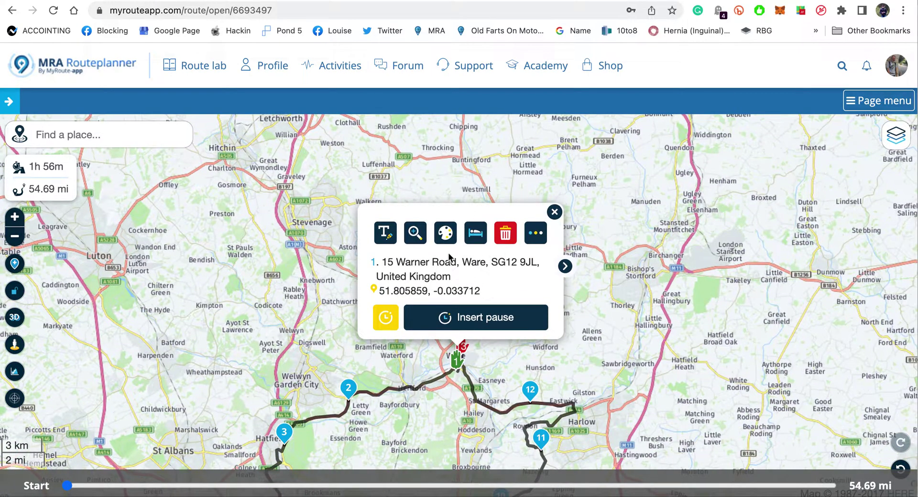
click(415, 233)
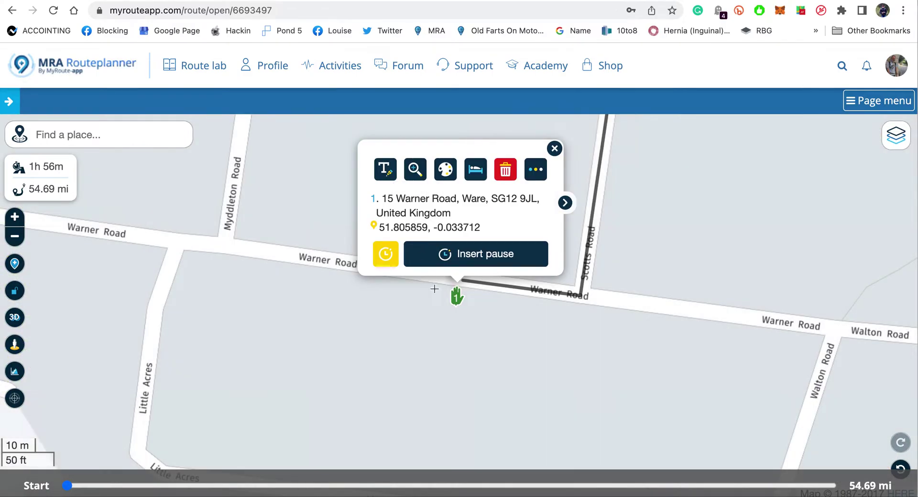
click(458, 299)
drag(459, 301, 491, 274)
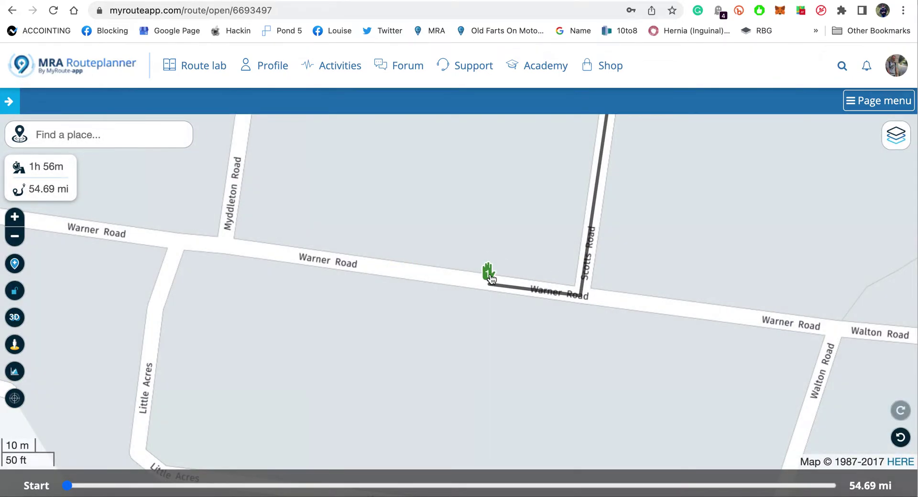
Go through waypoints 2 to 5 one by one at close zoom to check that each sits on the road.
click(490, 275)
click(565, 271)
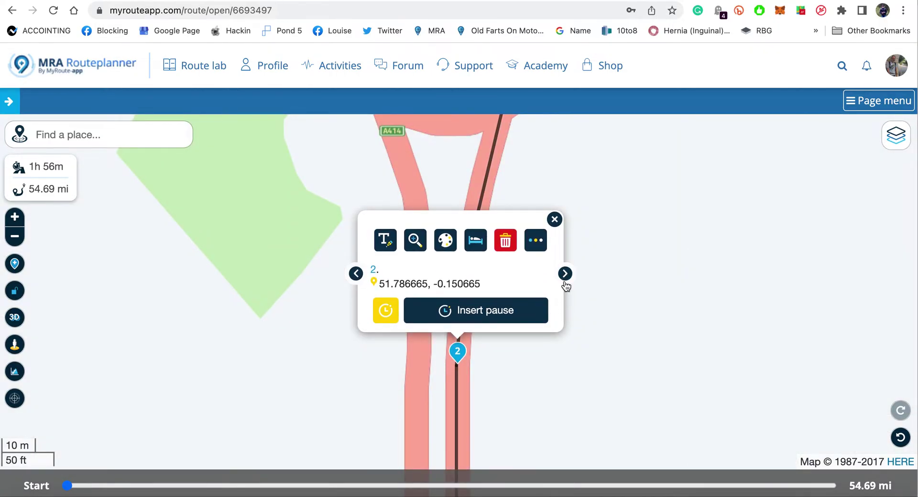
click(564, 280)
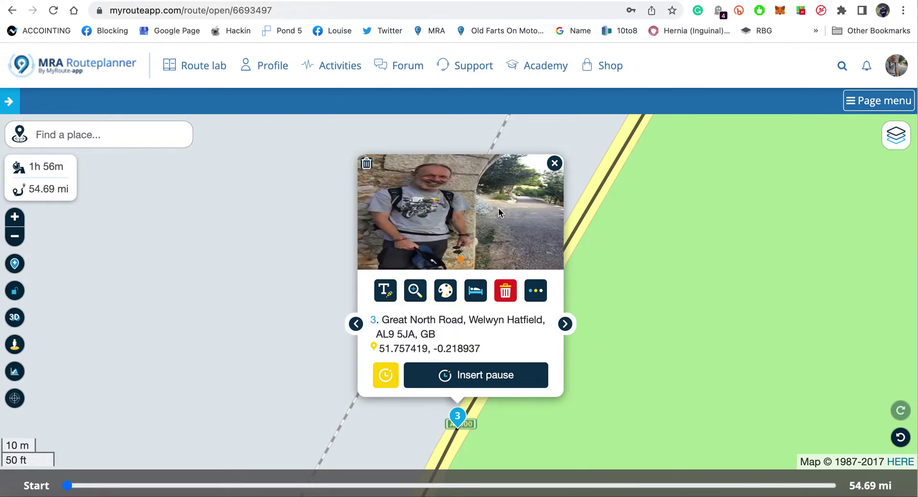
click(564, 325)
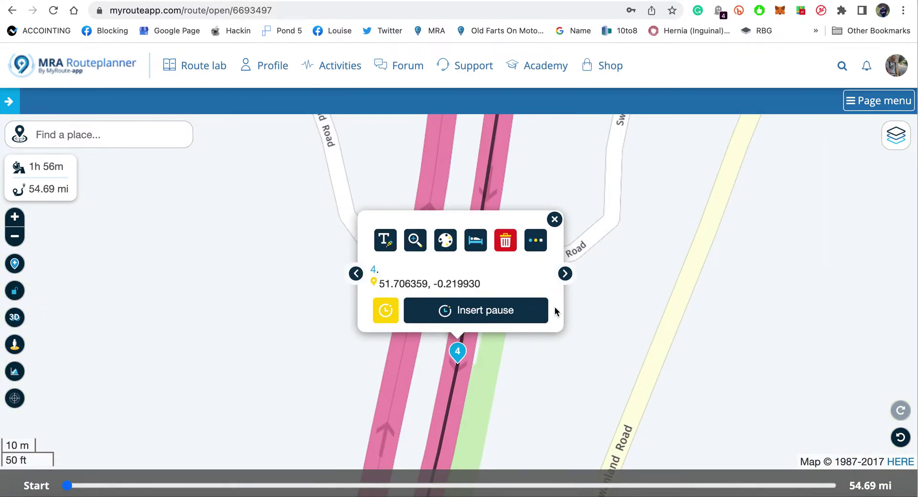
click(565, 275)
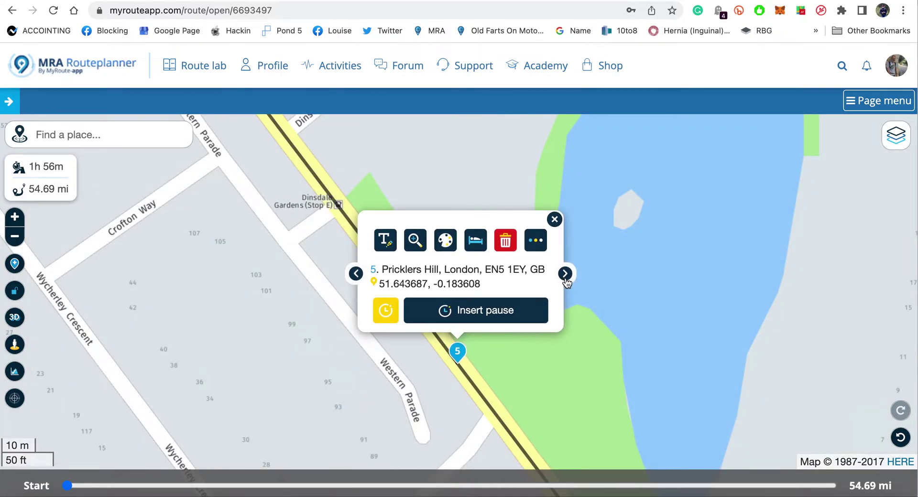
Go to waypoint 6, Sanli Ice Cream, and nudge it slightly east onto the route line on Church Street.
click(565, 275)
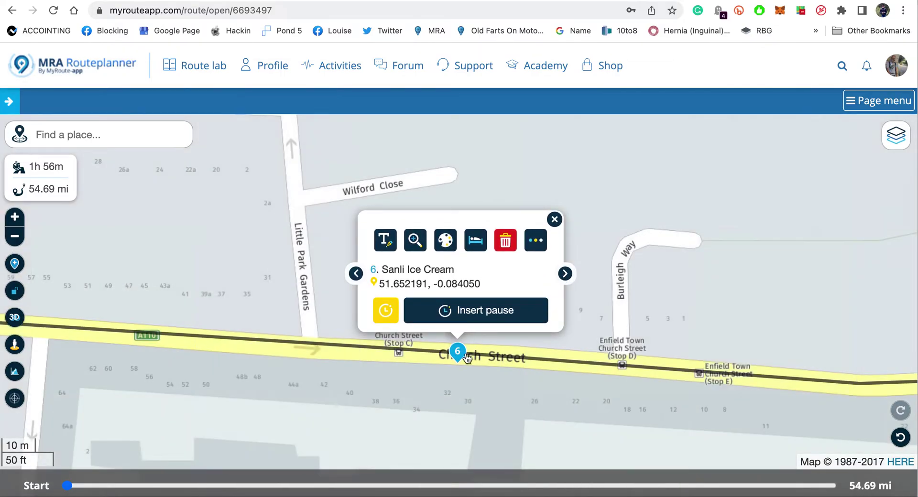
click(458, 353)
drag(457, 353, 467, 339)
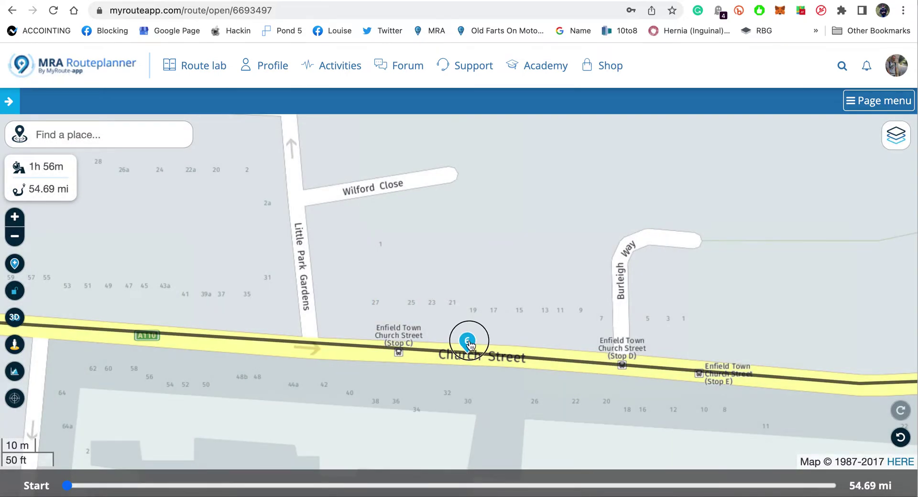
click(467, 342)
Go to waypoint 7 and shift it slightly east along the route line on Southbury Road.
click(565, 266)
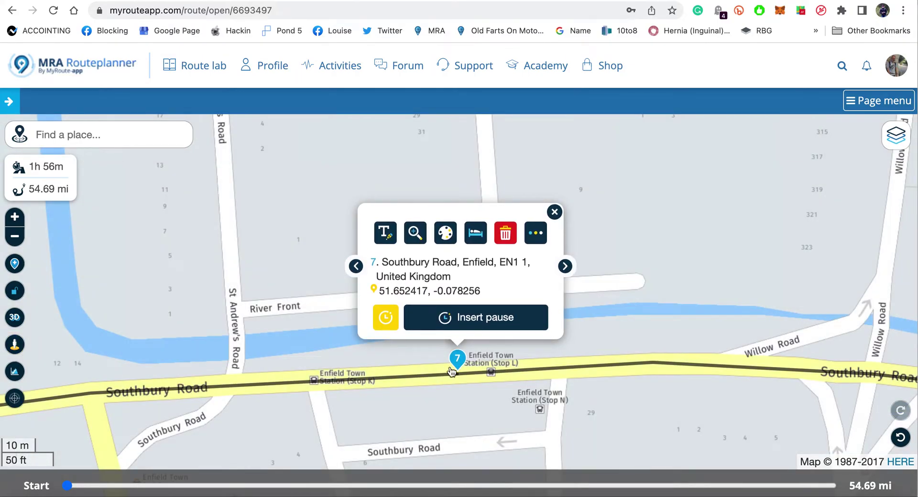
drag(459, 360, 469, 362)
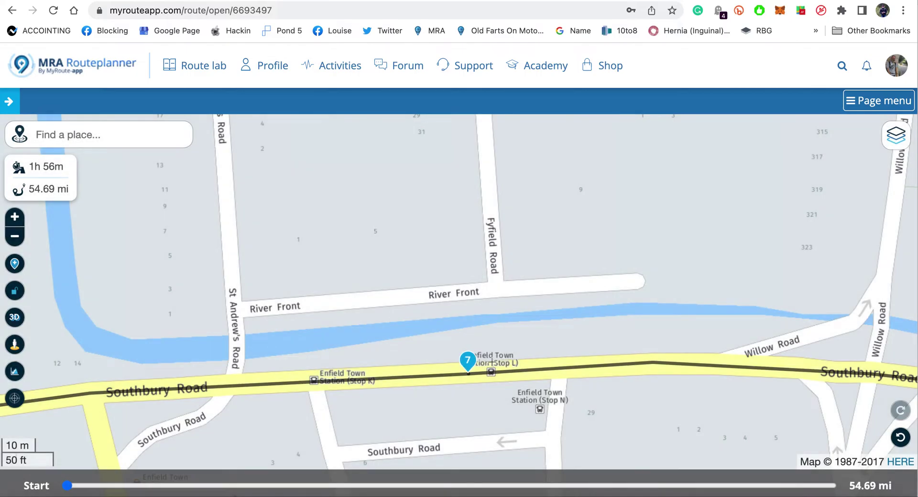
click(471, 363)
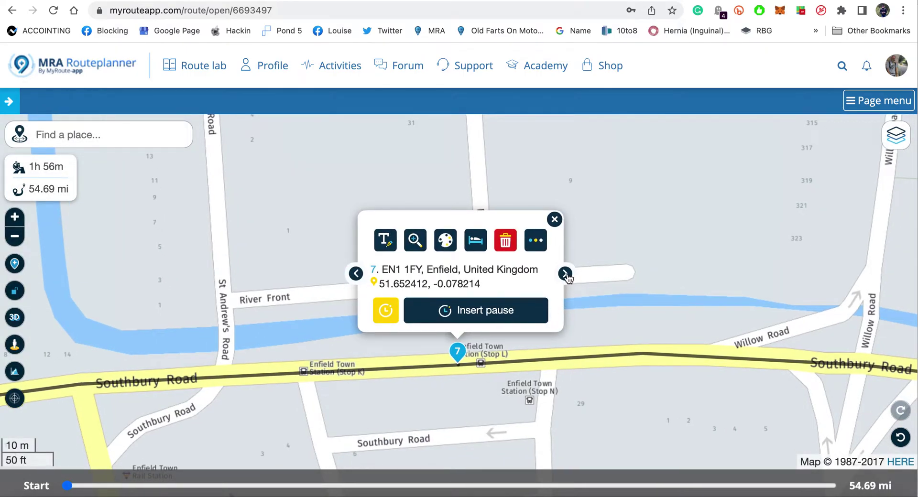
Move waypoint 8 out of the reservoir onto Lea Valley Road and fine-tune its position at close zoom.
click(565, 274)
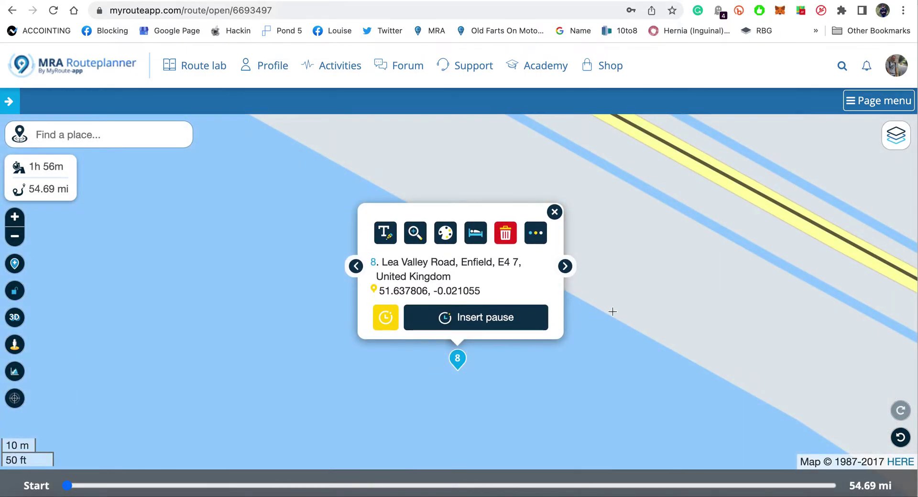
scroll(611, 311, down, 3)
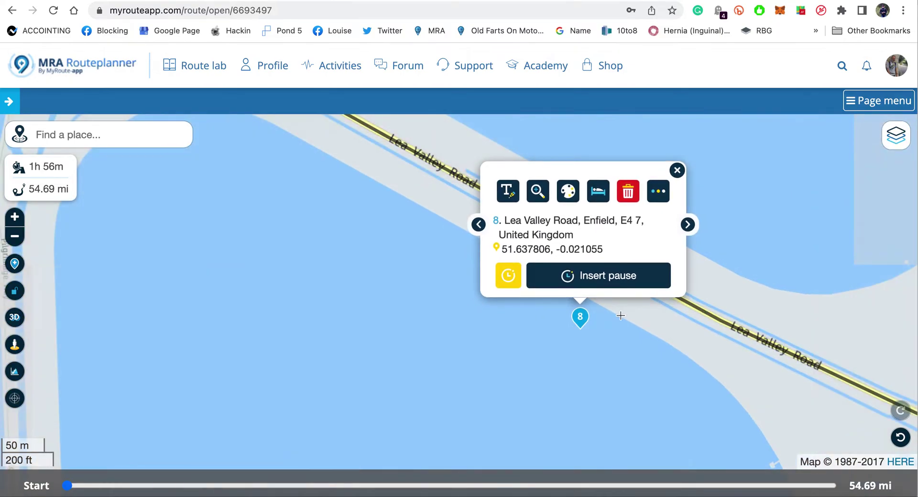
click(677, 170)
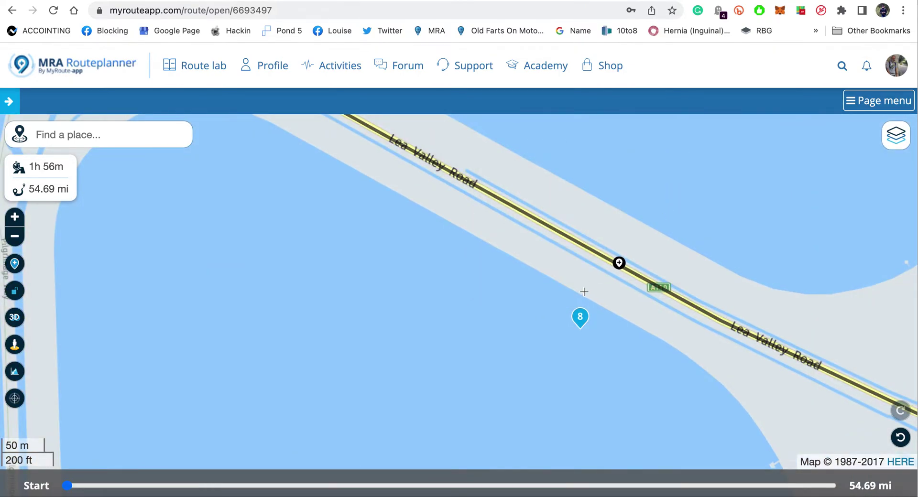
drag(581, 318, 597, 240)
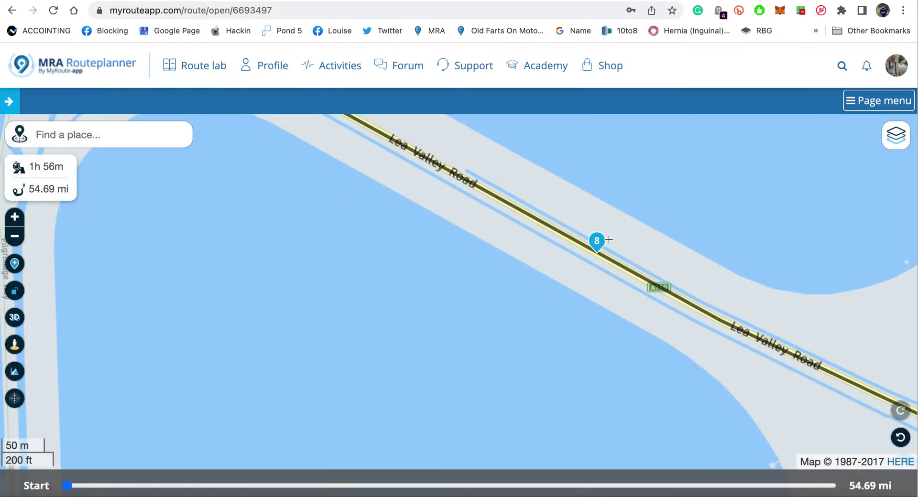
click(597, 244)
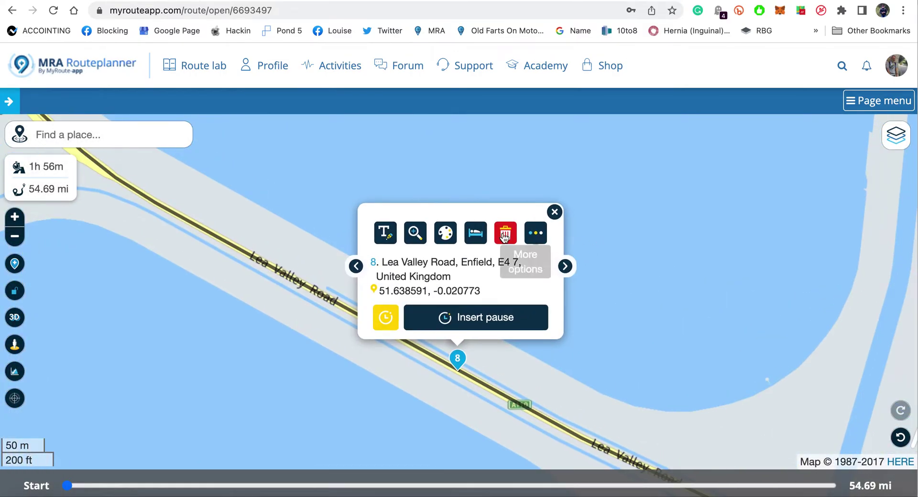
click(416, 233)
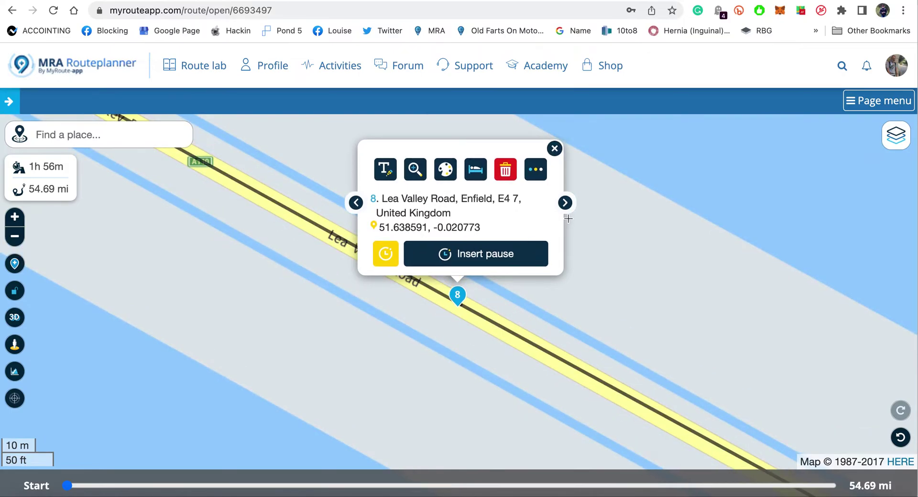
drag(456, 296, 462, 293)
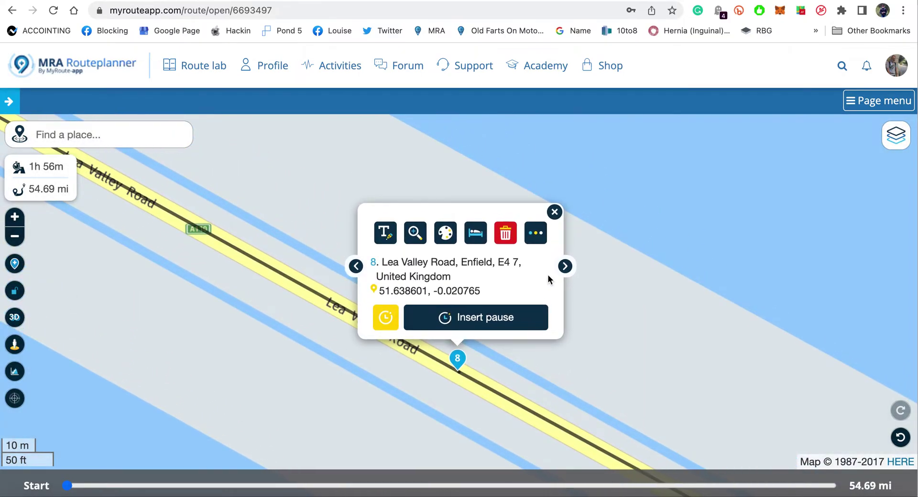
Move waypoint 9 out of the forest onto Epping New Road and open waypoint 10 on Marsh Hill for checking.
click(566, 267)
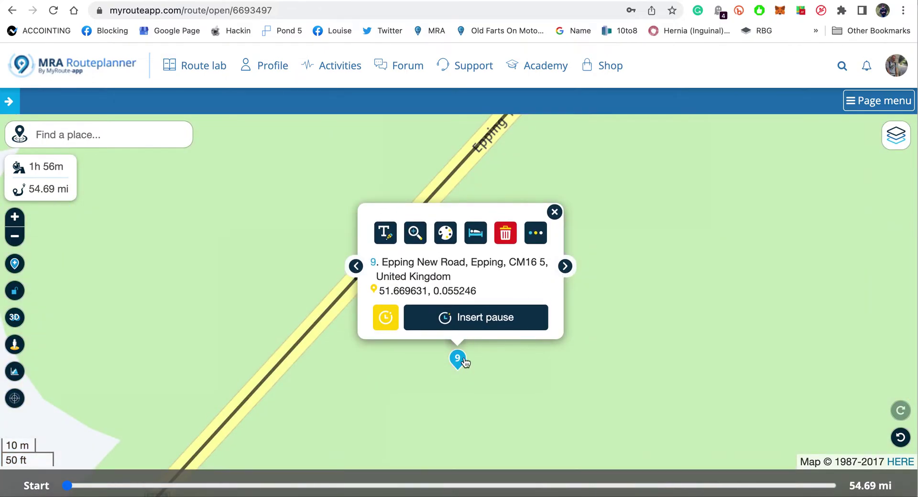
mouse_move(458, 361)
mouse_down()
mouse_move(441, 282)
mouse_move(401, 222)
mouse_up()
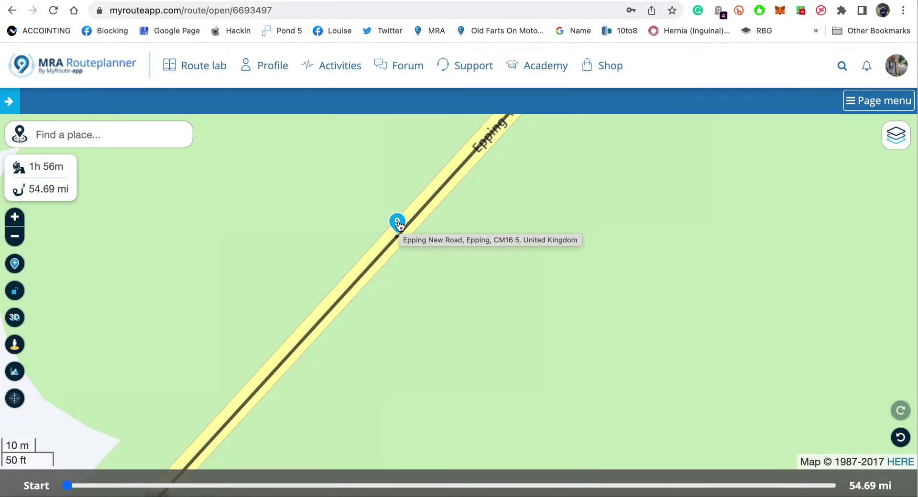
click(398, 223)
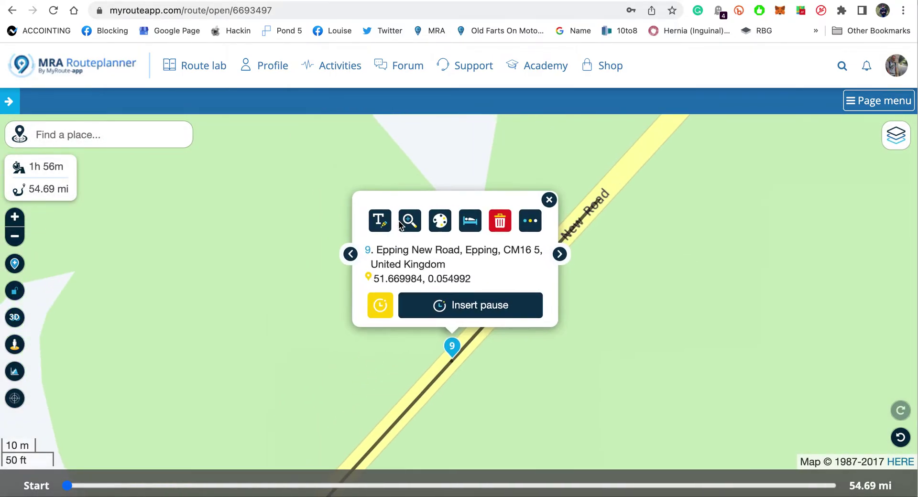
click(565, 267)
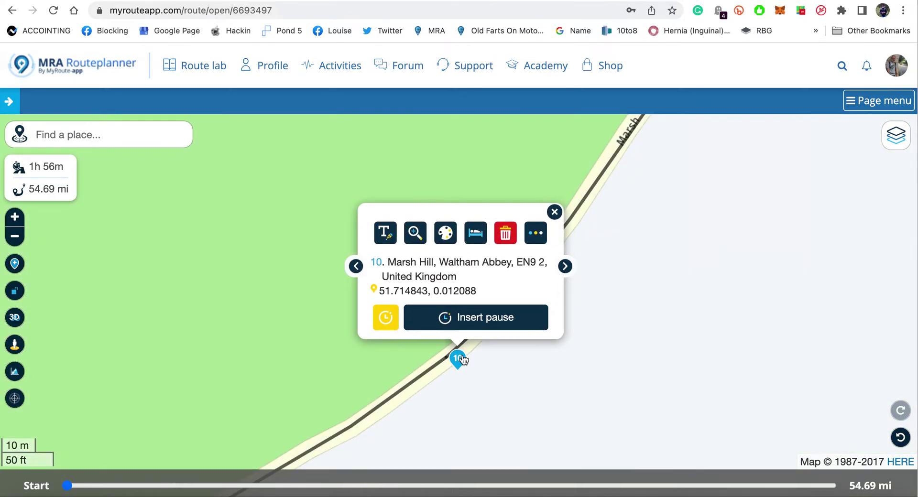
Nudge waypoint 10 slightly north onto the route line on Marsh Hill and move waypoint 11 north-east onto Epping Road.
drag(462, 360, 455, 334)
click(457, 339)
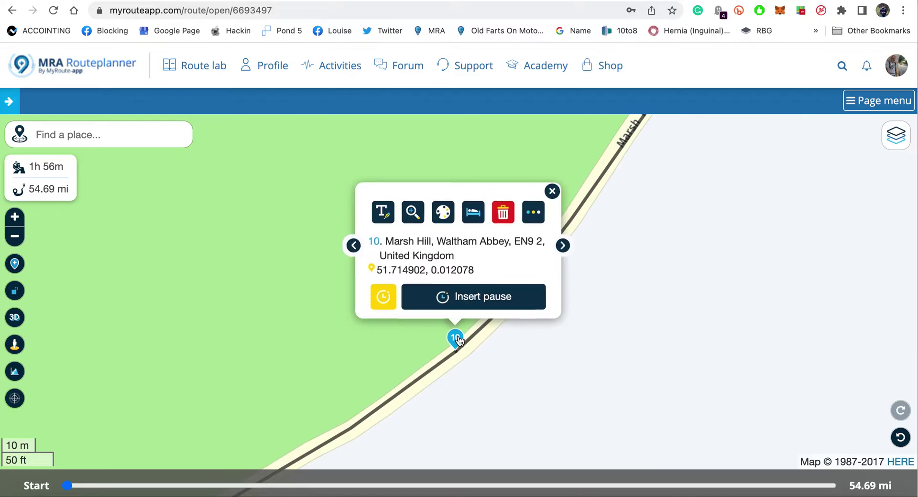
click(565, 266)
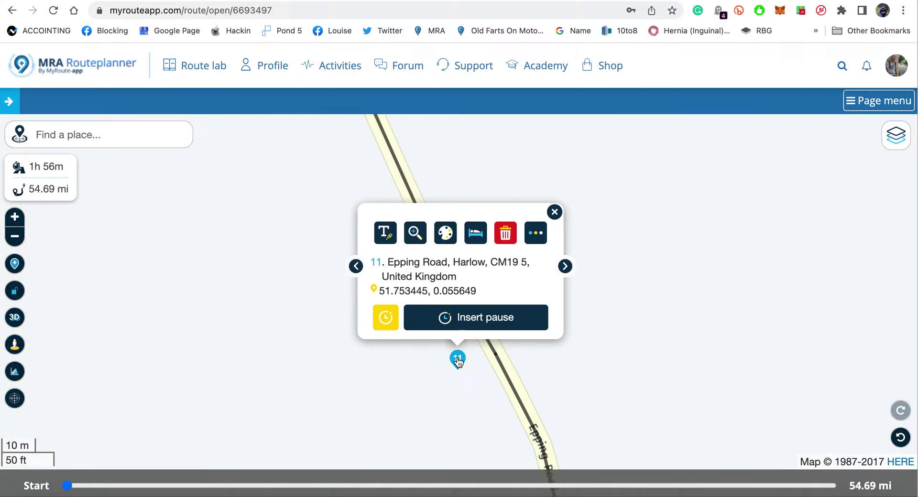
drag(459, 356, 488, 328)
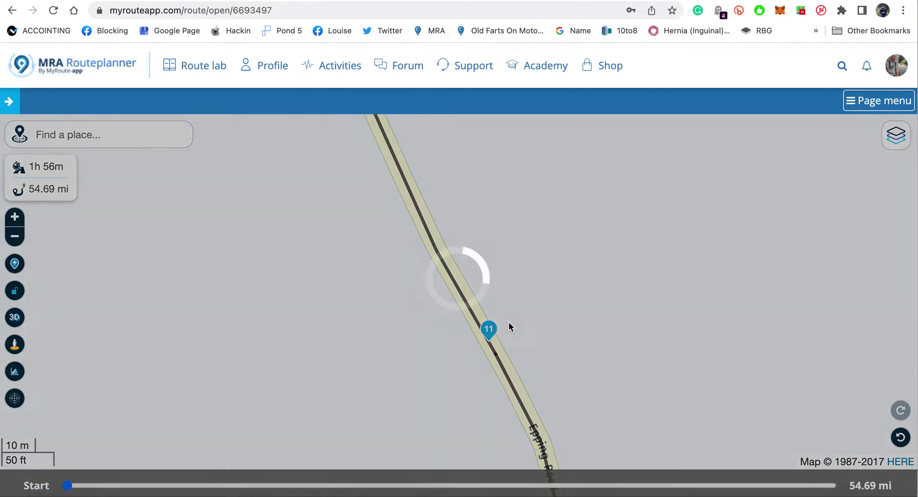
click(489, 328)
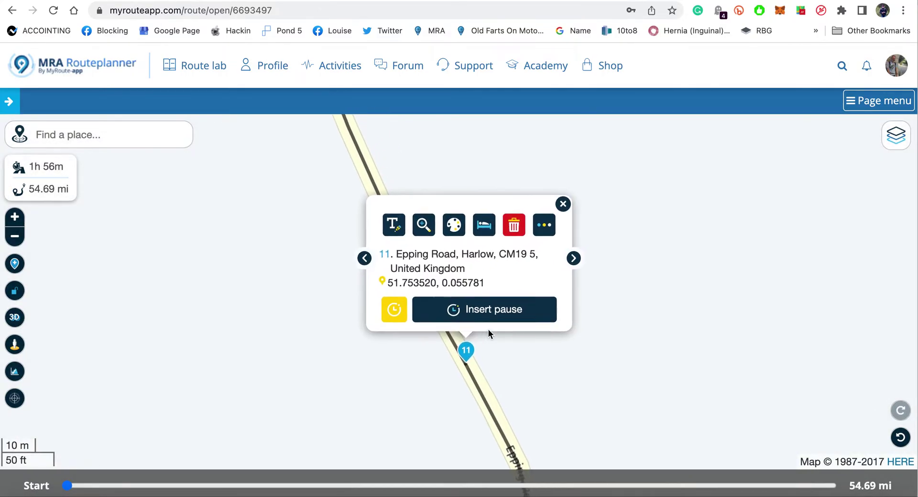
Check the placement of waypoint 12 on the A414 and final waypoint 13 in Ware, and bring the whole route into view.
click(565, 266)
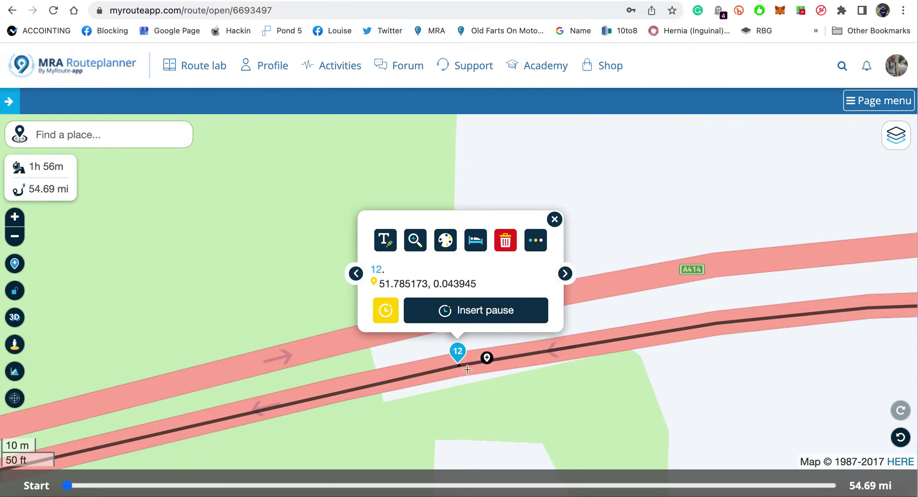
click(555, 221)
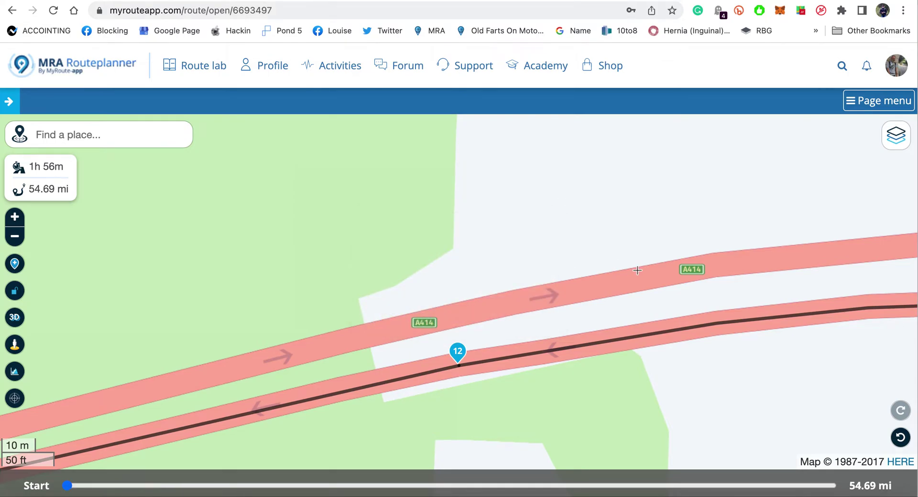
scroll(637, 272, down, 2)
scroll(637, 272, down, 5)
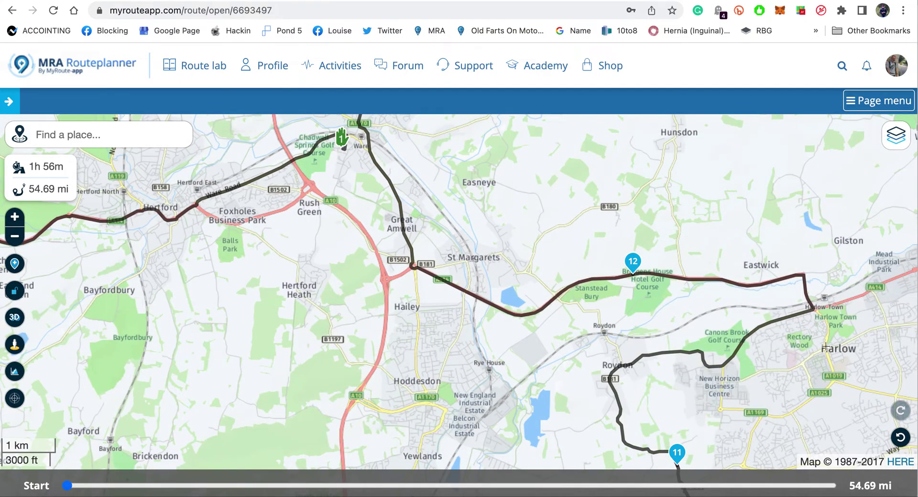
click(633, 261)
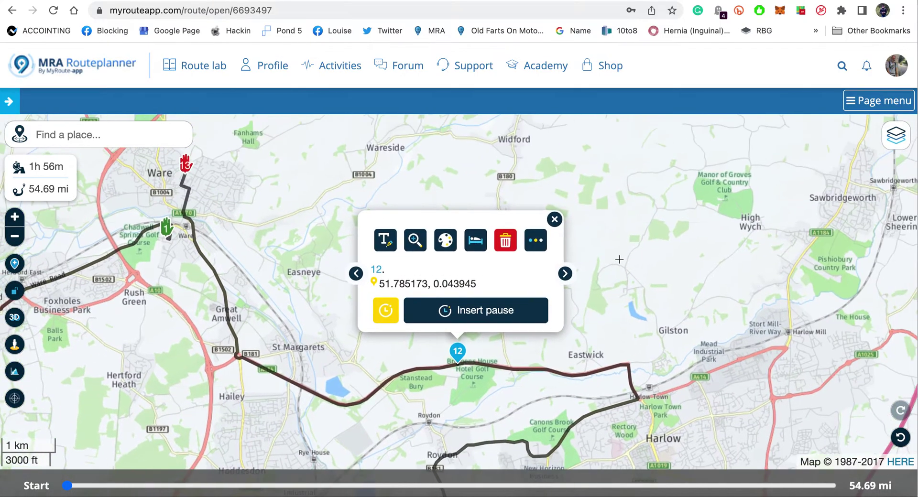
click(564, 274)
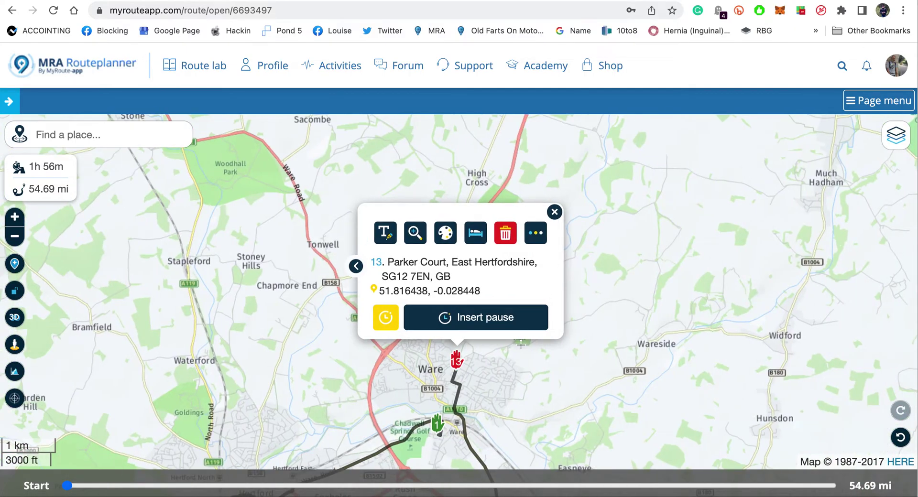
click(555, 212)
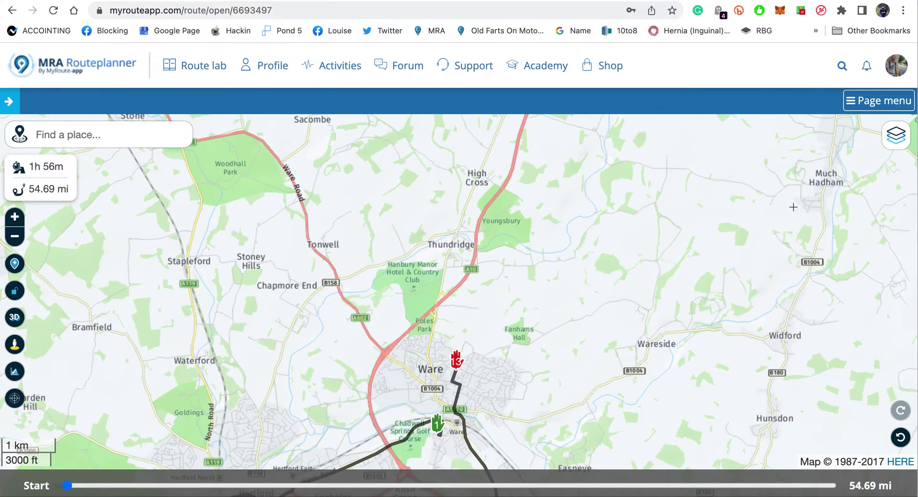
scroll(793, 207, down, 5)
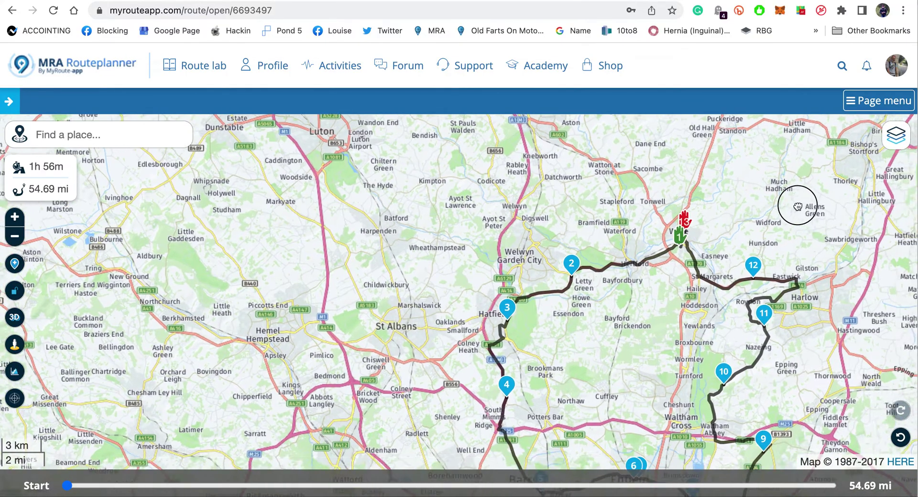
drag(798, 207, 670, 150)
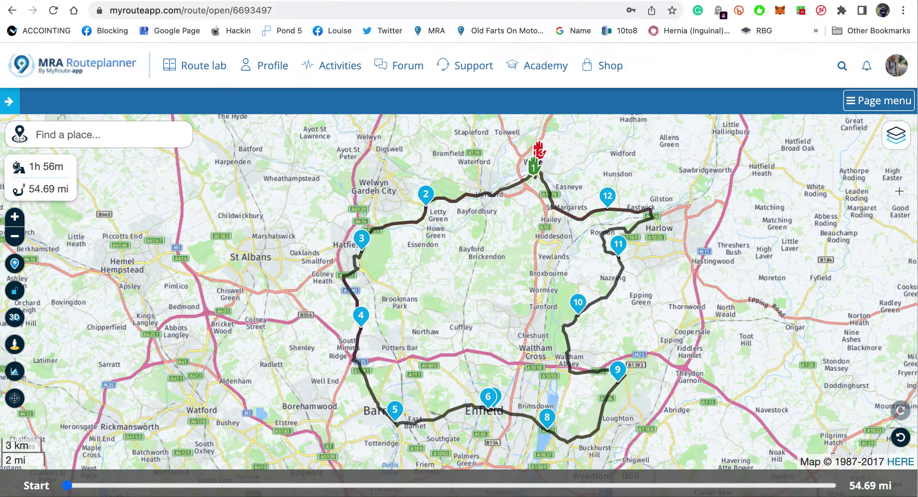
Preview the route on the Google Maps default and Google Maps satellite base maps, and return to HERE default.
click(895, 147)
click(768, 189)
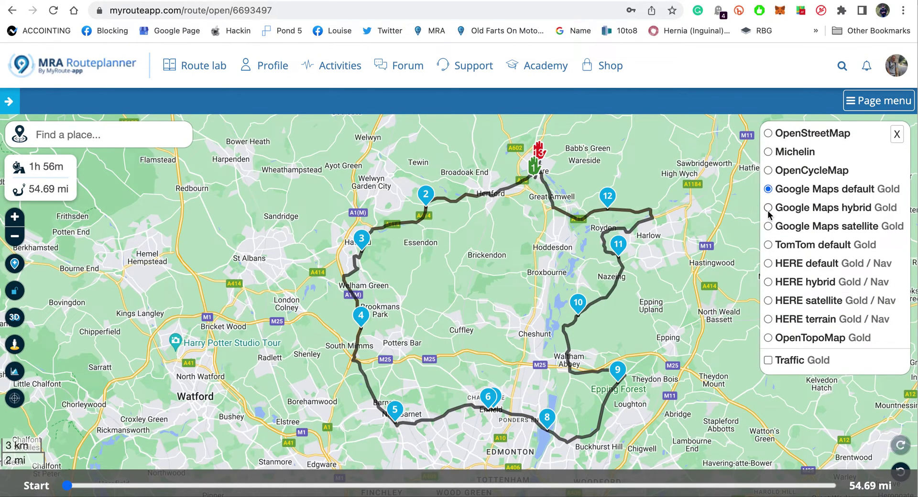
click(768, 227)
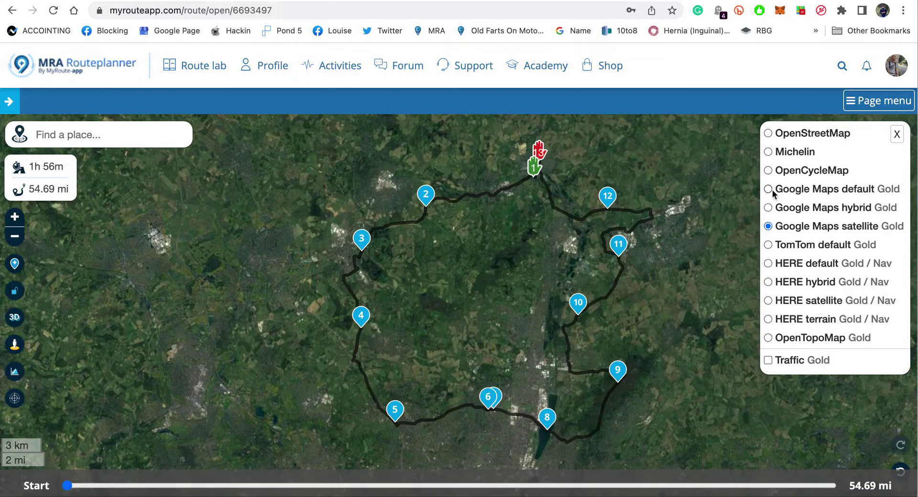
click(769, 264)
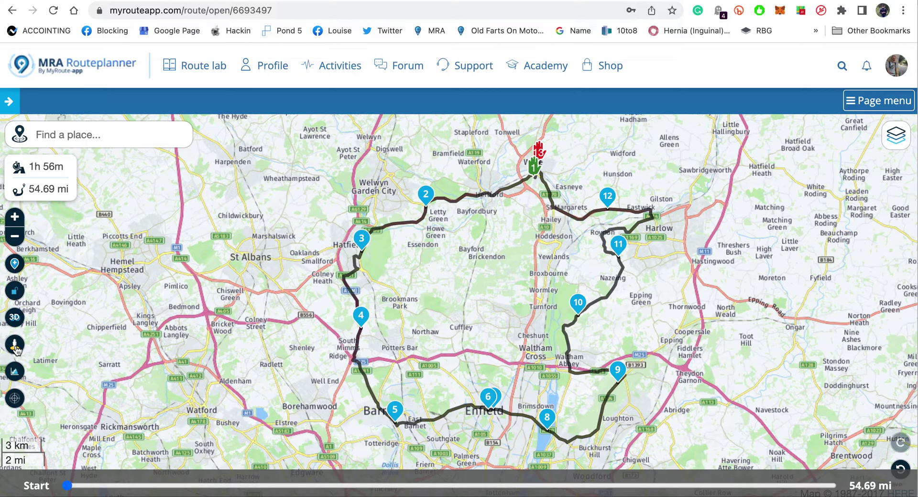
Open Street View on the route between waypoints 3 and 4 in Hatfield and travel along Old Leys to the junction.
click(15, 346)
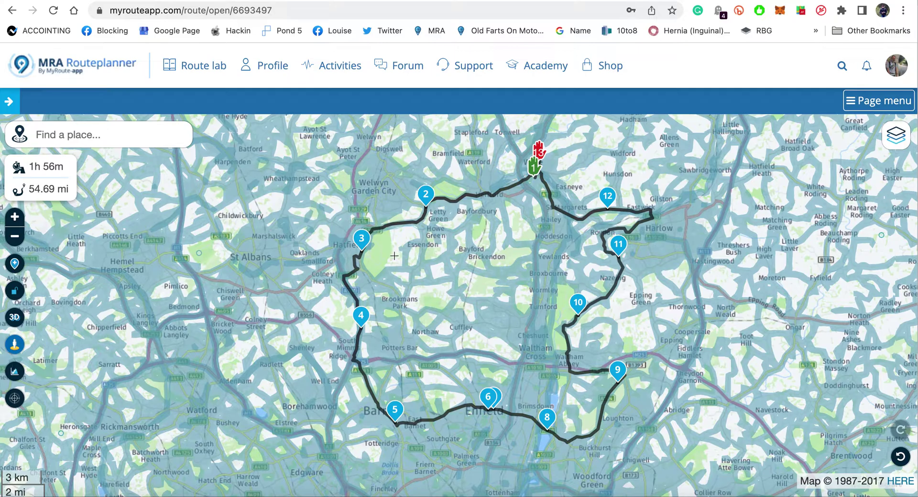
click(354, 277)
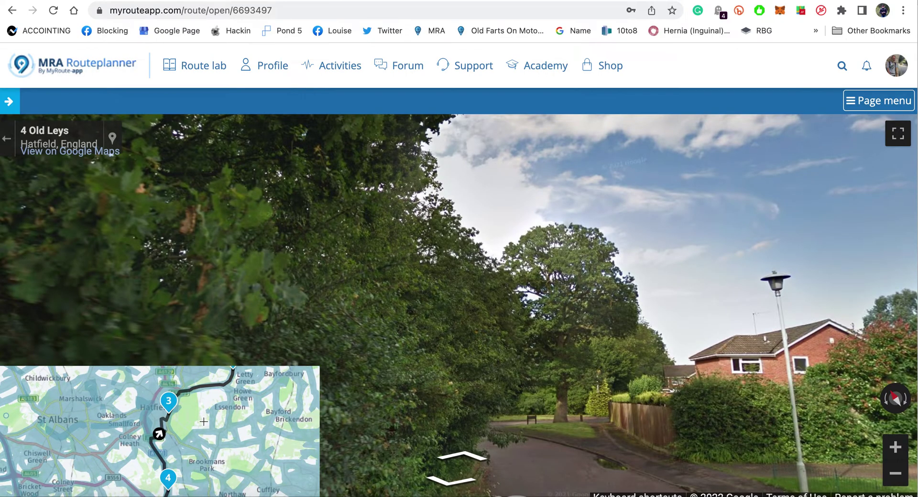
click(481, 311)
drag(508, 203, 540, 148)
click(621, 346)
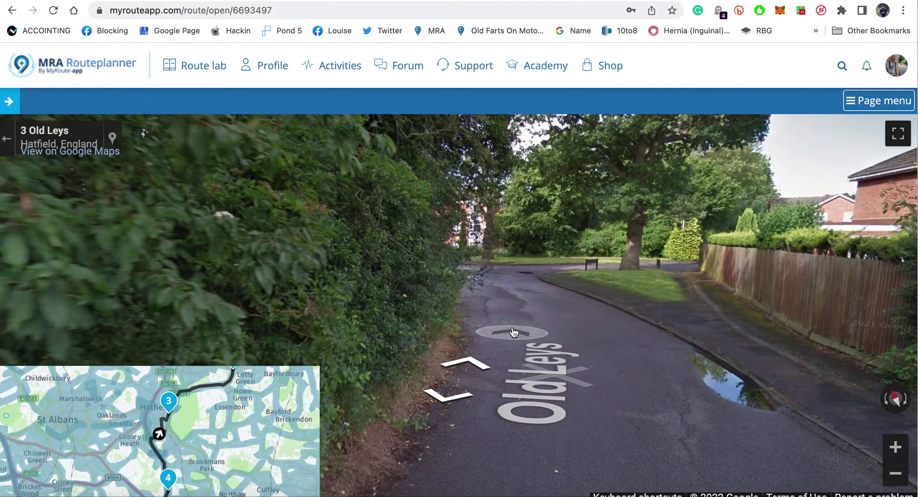
click(513, 332)
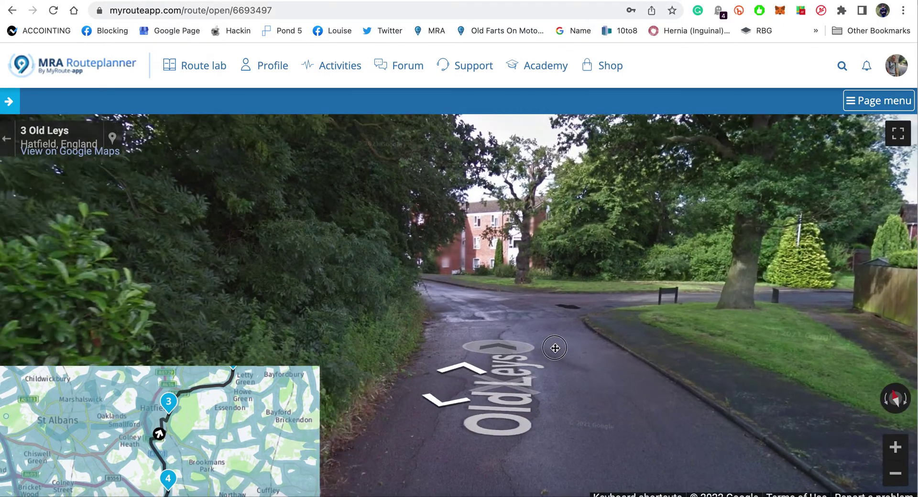
click(537, 311)
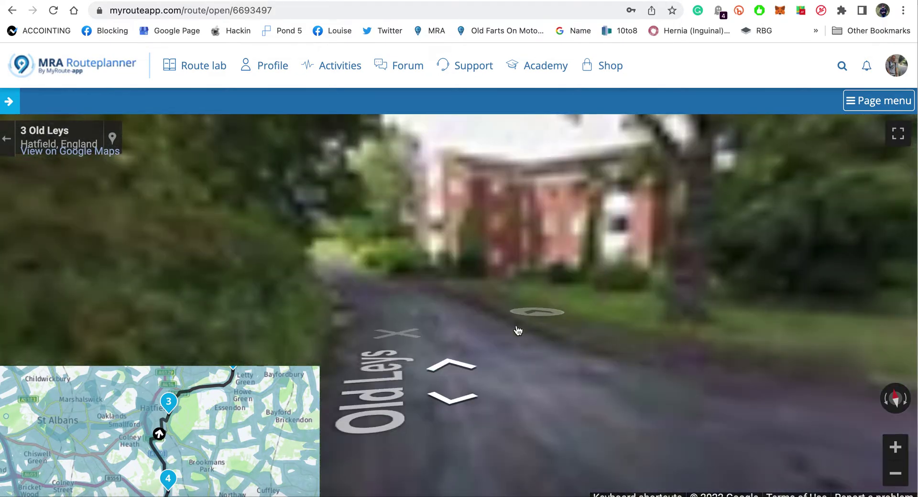
drag(372, 372, 574, 321)
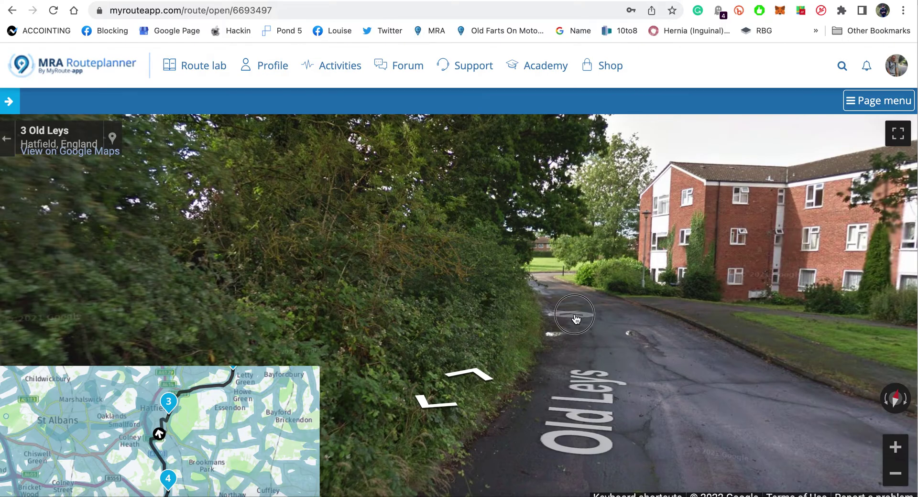
click(575, 319)
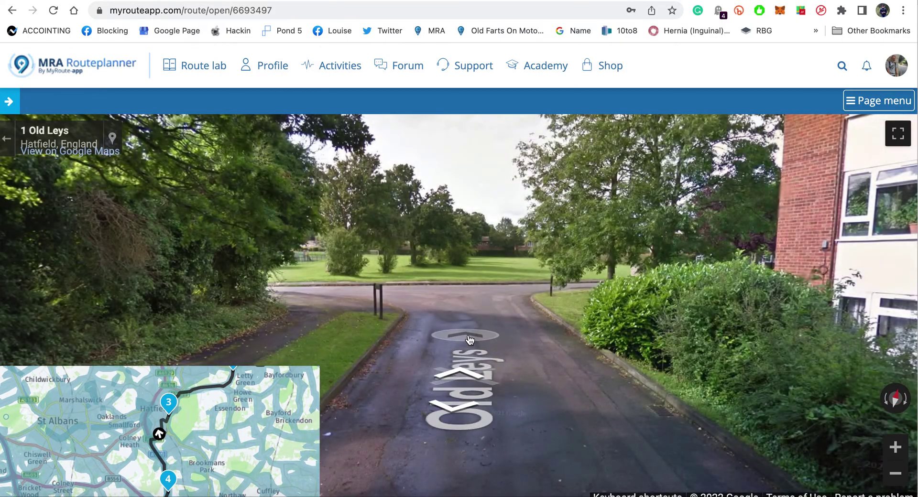
click(469, 340)
click(468, 334)
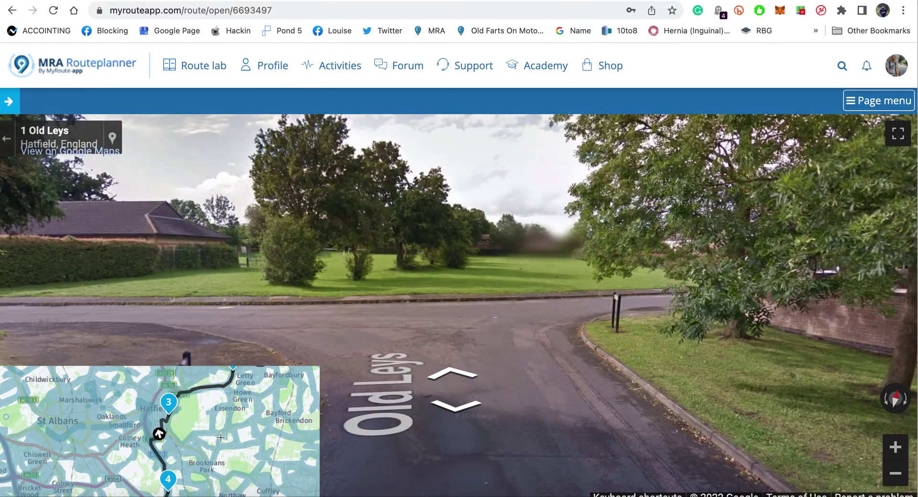
Turn the Street View around at the Old Leys junction and look back along the road.
mouse_move(226, 448)
mouse_down()
mouse_move(218, 355)
mouse_move(176, 462)
mouse_move(154, 482)
mouse_move(253, 420)
mouse_move(230, 409)
mouse_up()
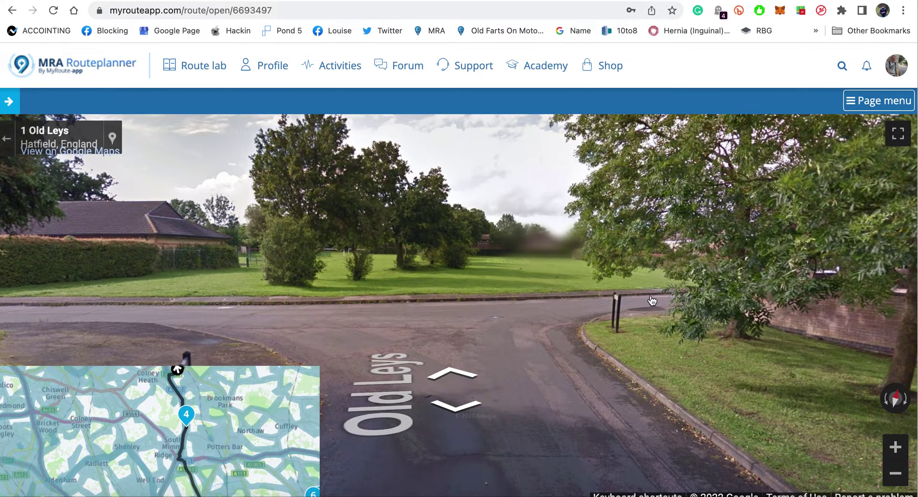
click(557, 308)
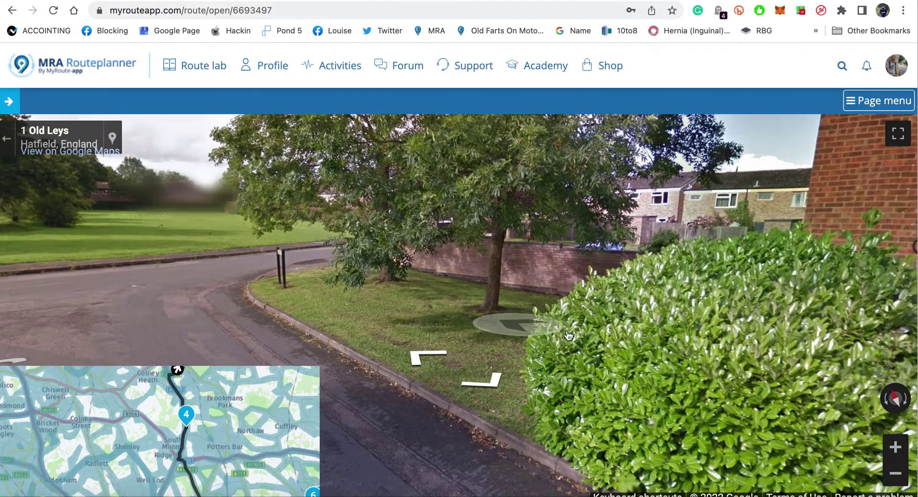
click(509, 324)
drag(631, 318, 215, 281)
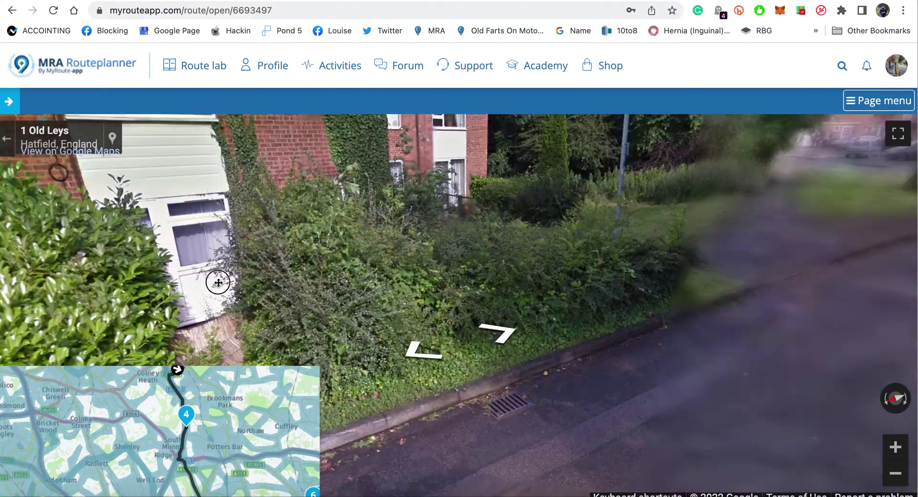
click(731, 311)
drag(504, 307, 187, 303)
Switch Street View to Lea Valley Road just west of waypoint 8 and turn the view to face along the road.
drag(239, 473, 58, 426)
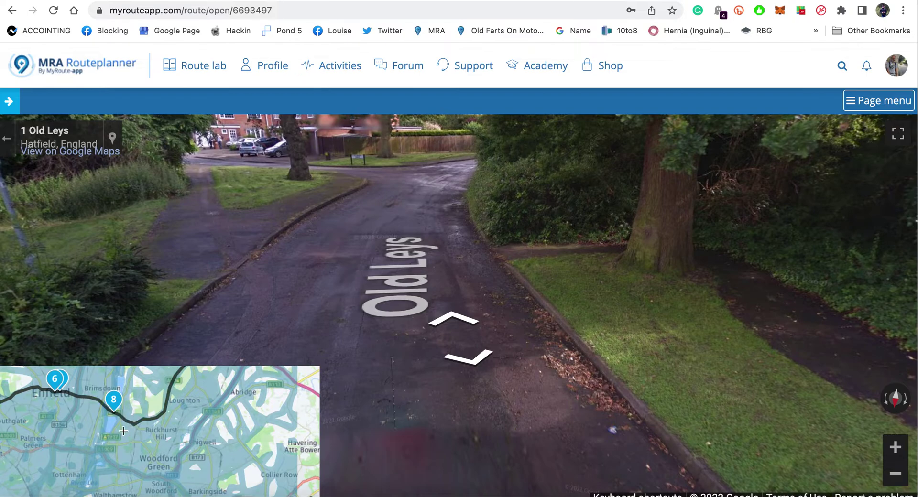
click(105, 407)
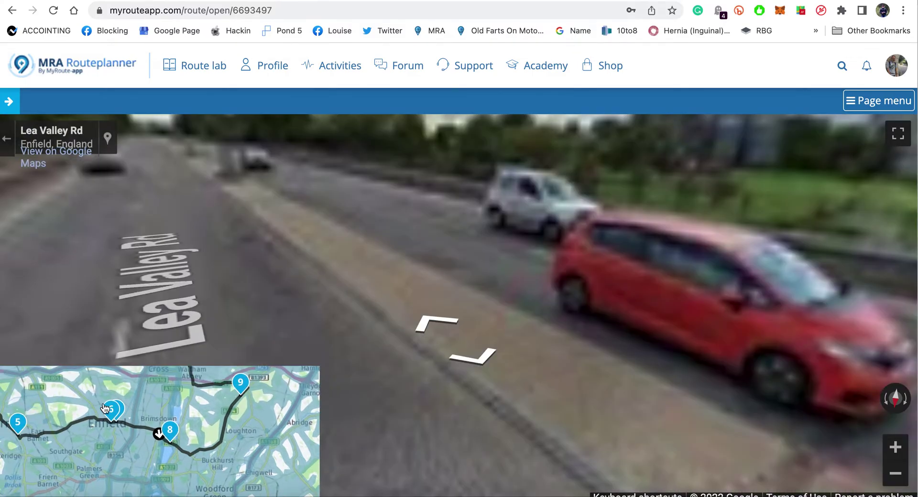
drag(516, 416, 205, 369)
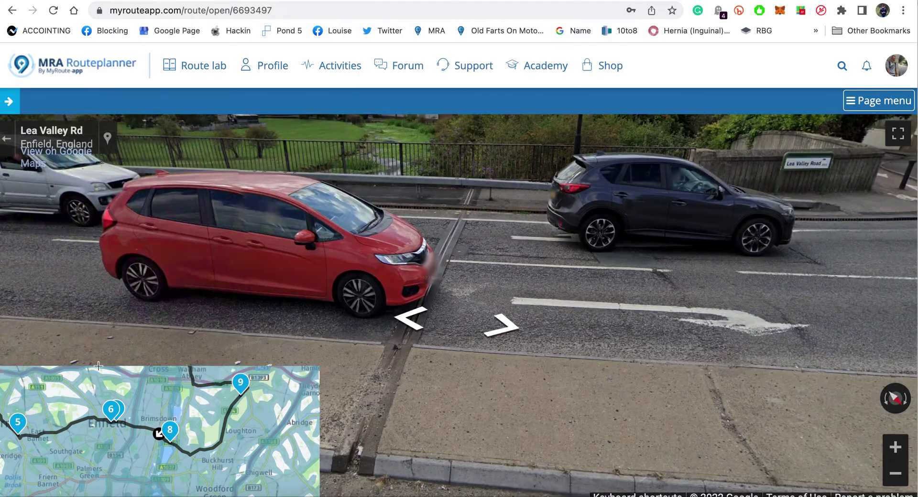
drag(842, 392, 908, 411)
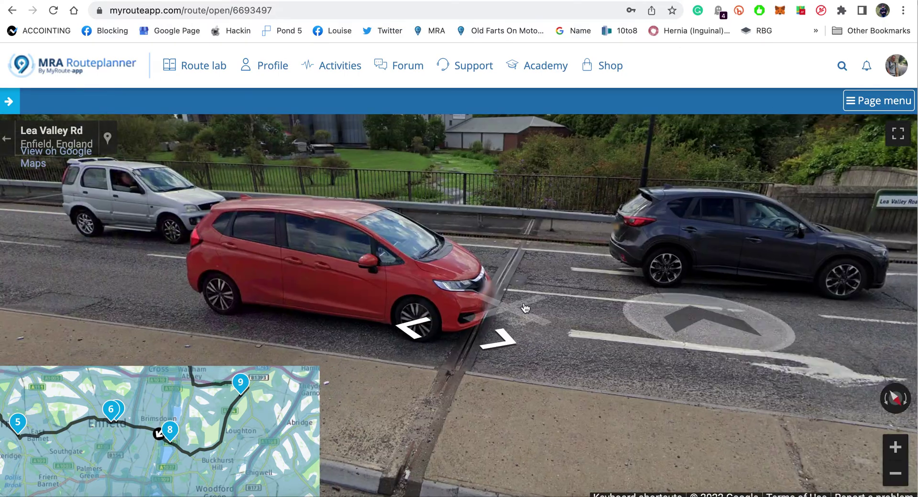
drag(226, 266, 901, 373)
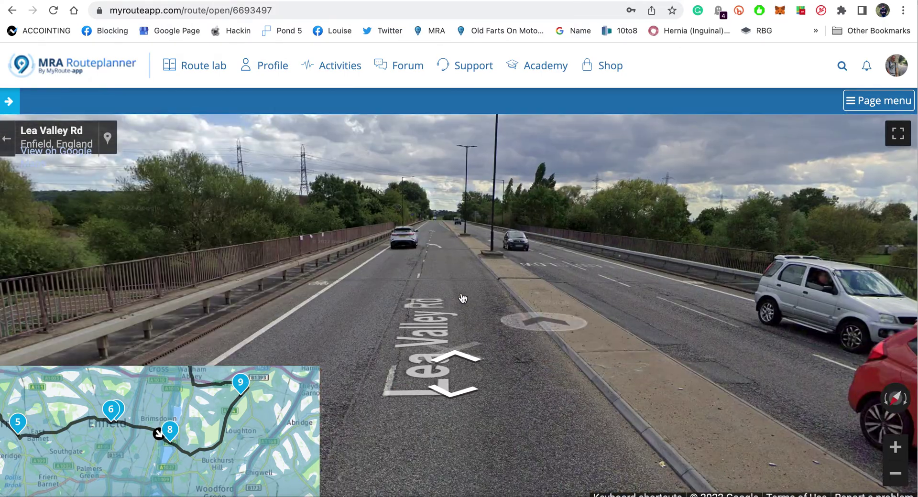
Advance along Lea Valley Road in Street View towards waypoint 8.
click(428, 272)
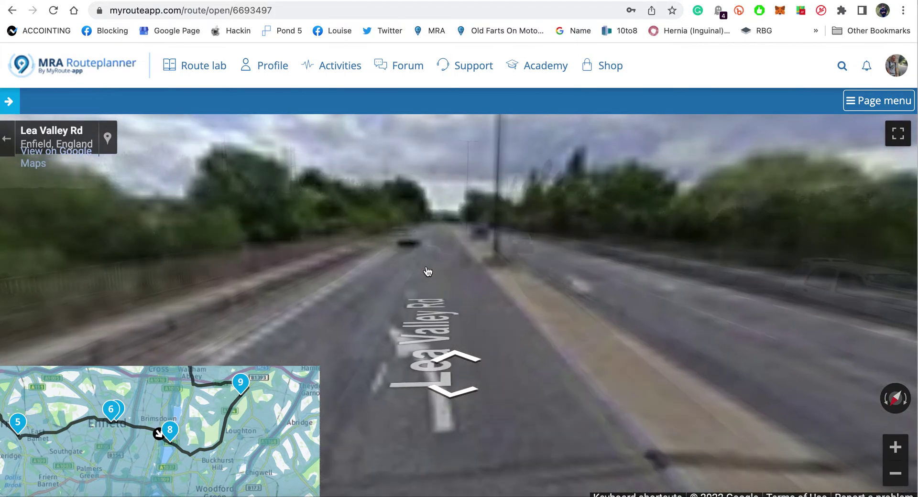
click(430, 300)
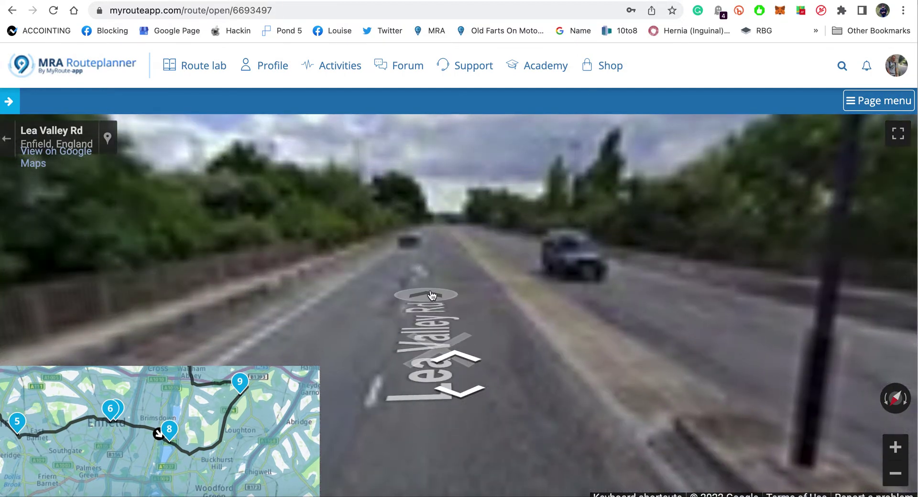
click(433, 272)
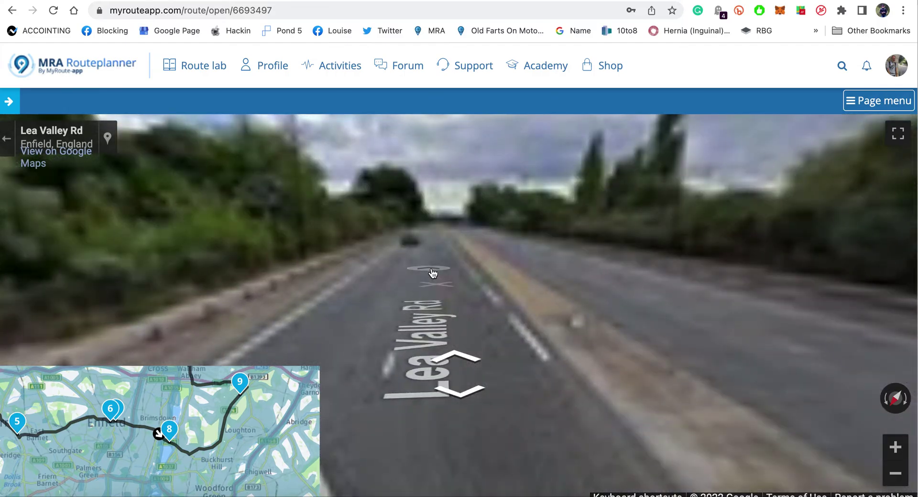
click(430, 262)
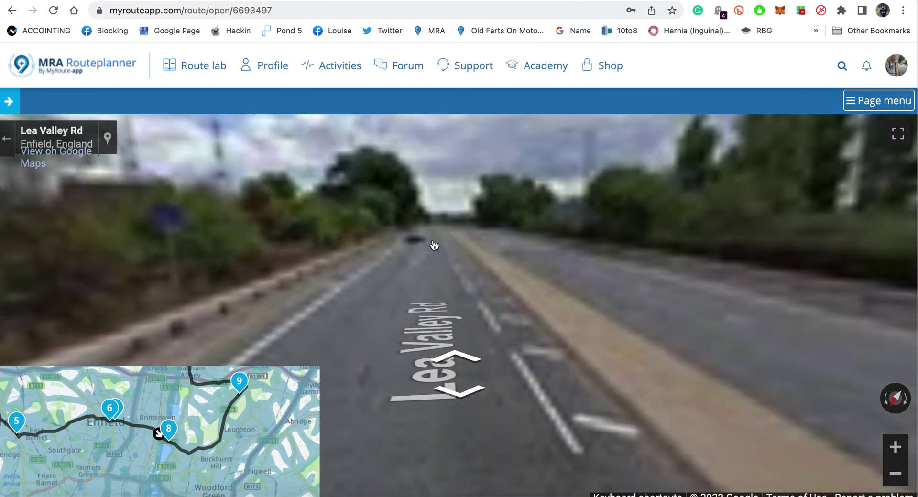
Travel further along Lea Valley Road in Street View up to the roadside junction sign and turn the view slightly towards the verge.
click(430, 259)
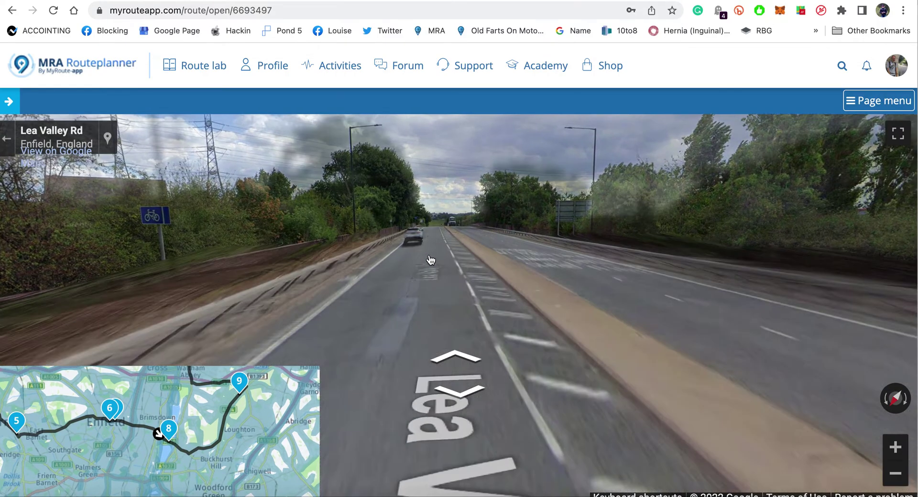
click(432, 267)
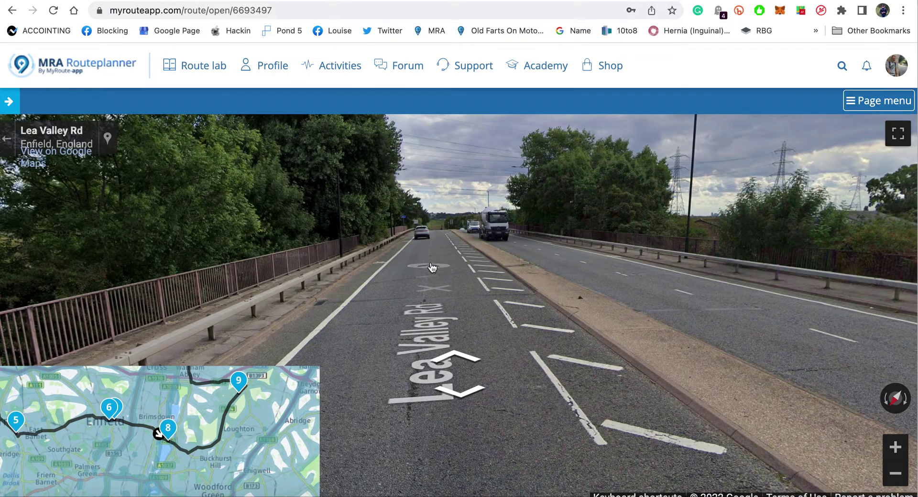
click(434, 261)
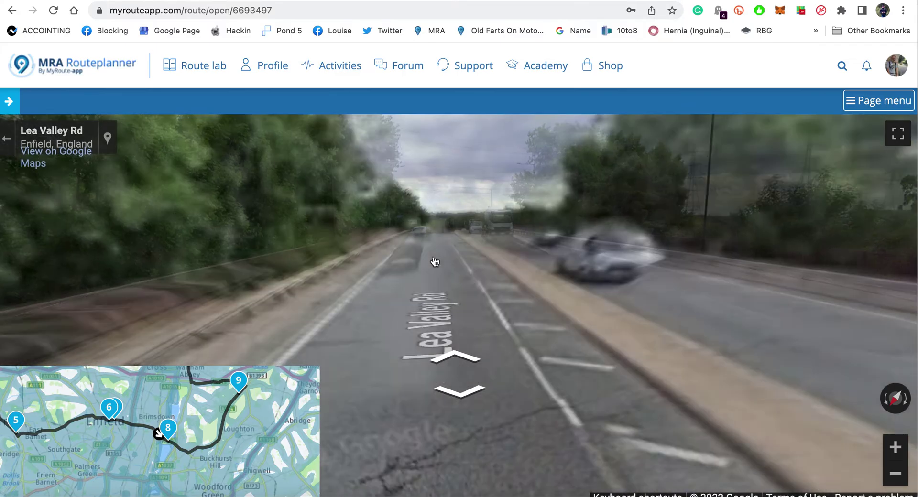
click(435, 267)
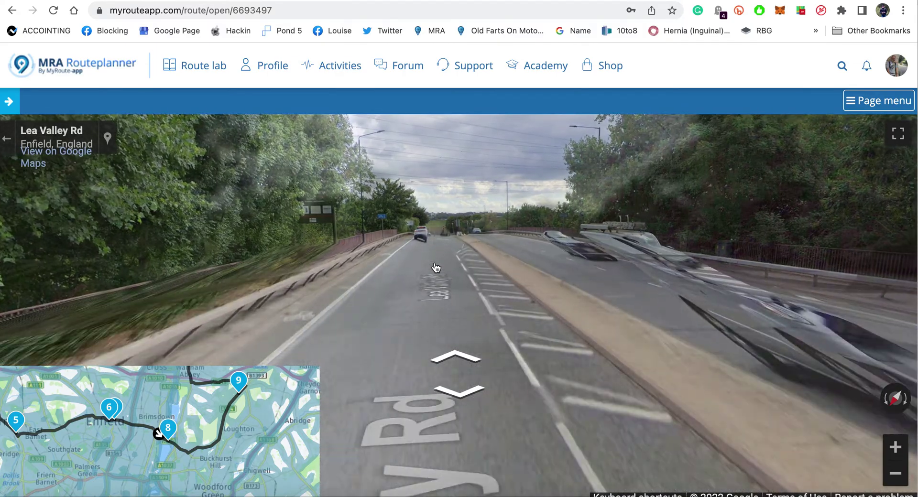
click(431, 265)
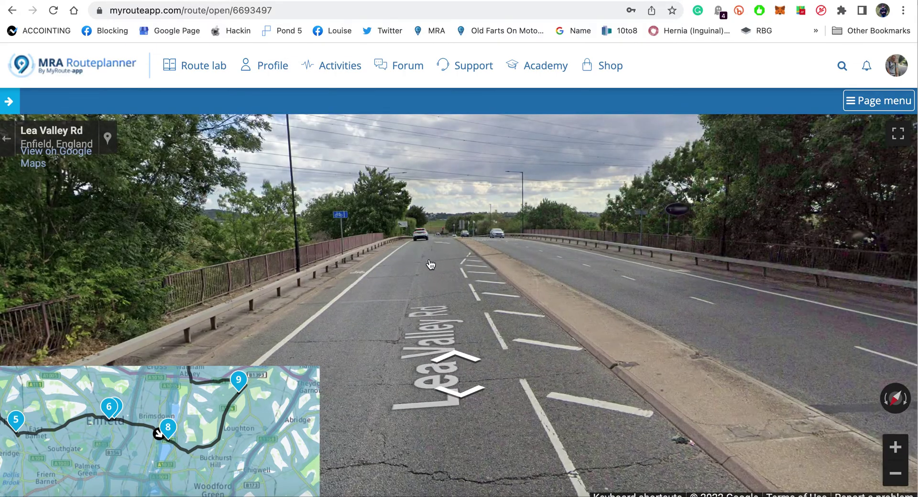
click(431, 266)
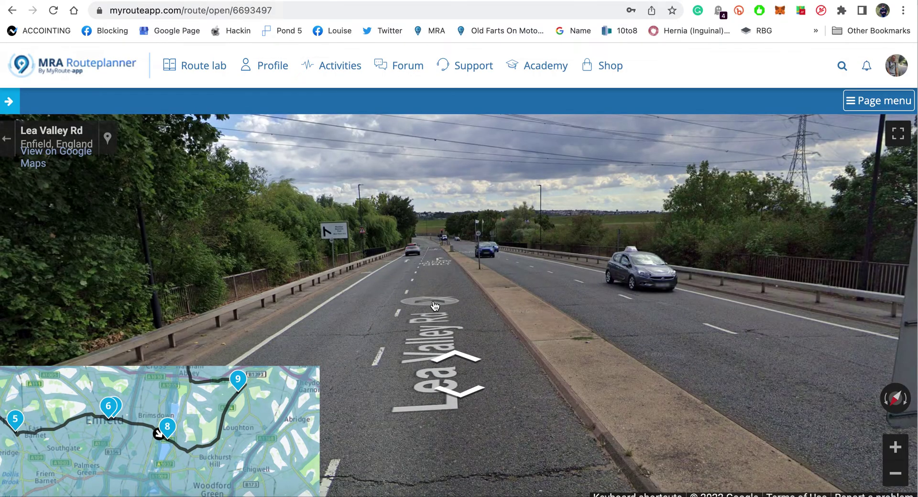
click(435, 305)
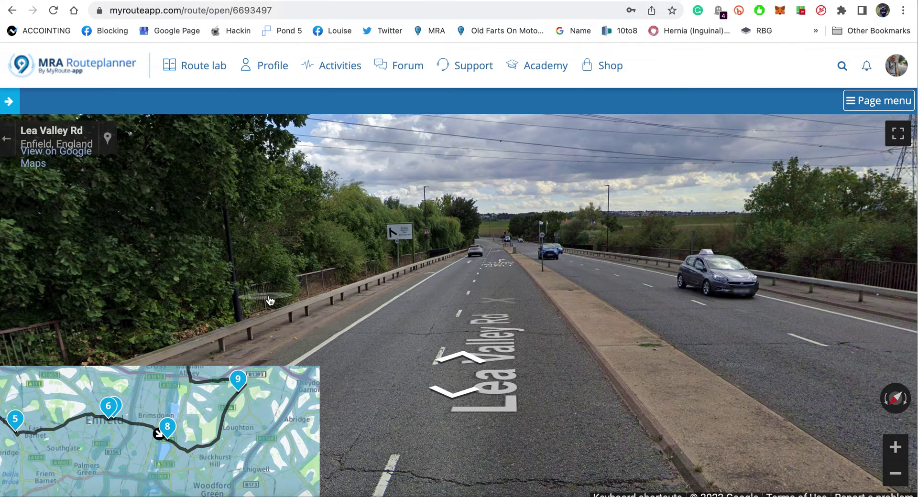
Leave Street View, switch off its coverage overlay and bring the whole route back into view on the map.
click(9, 143)
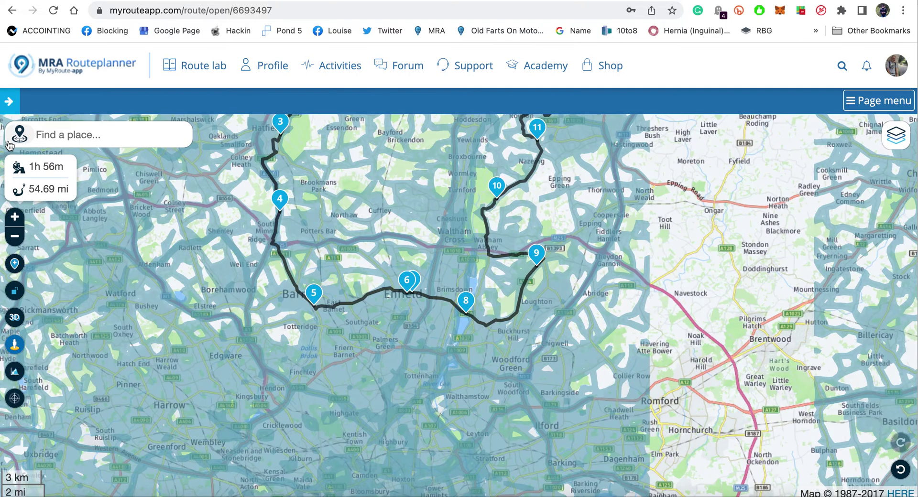
click(19, 348)
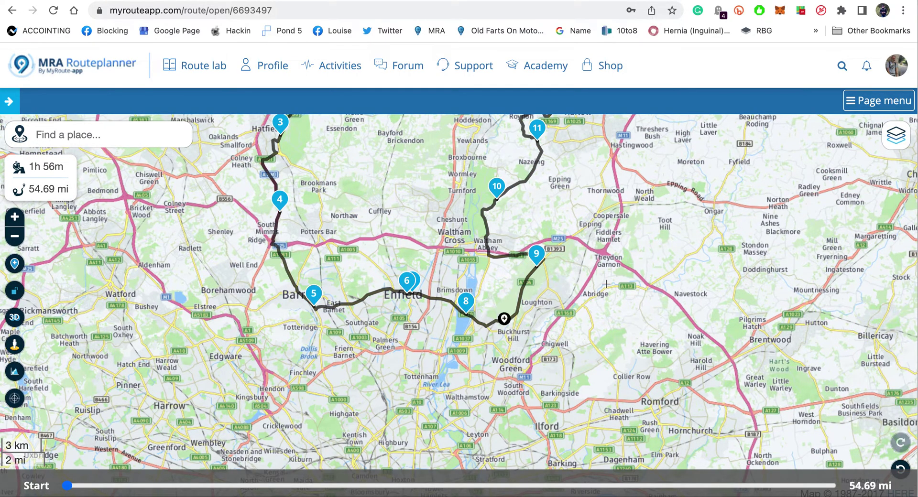
mouse_move(616, 235)
mouse_down()
mouse_move(662, 381)
mouse_move(678, 312)
mouse_up()
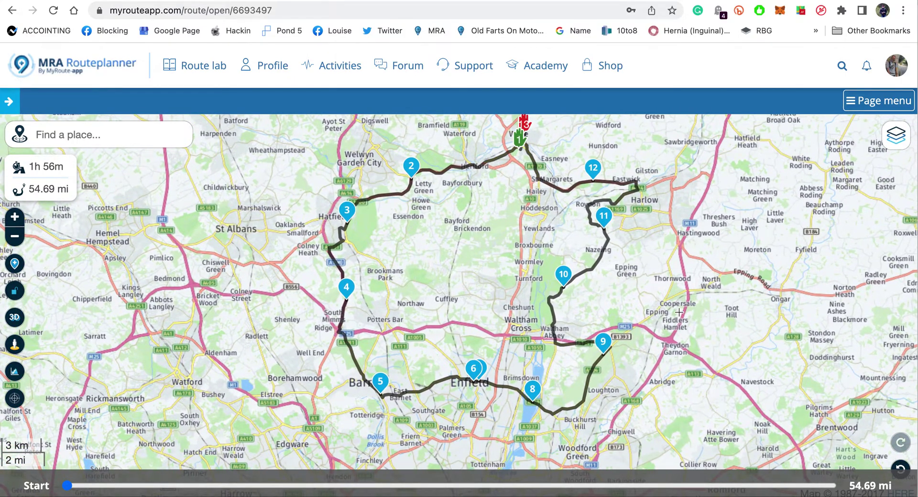